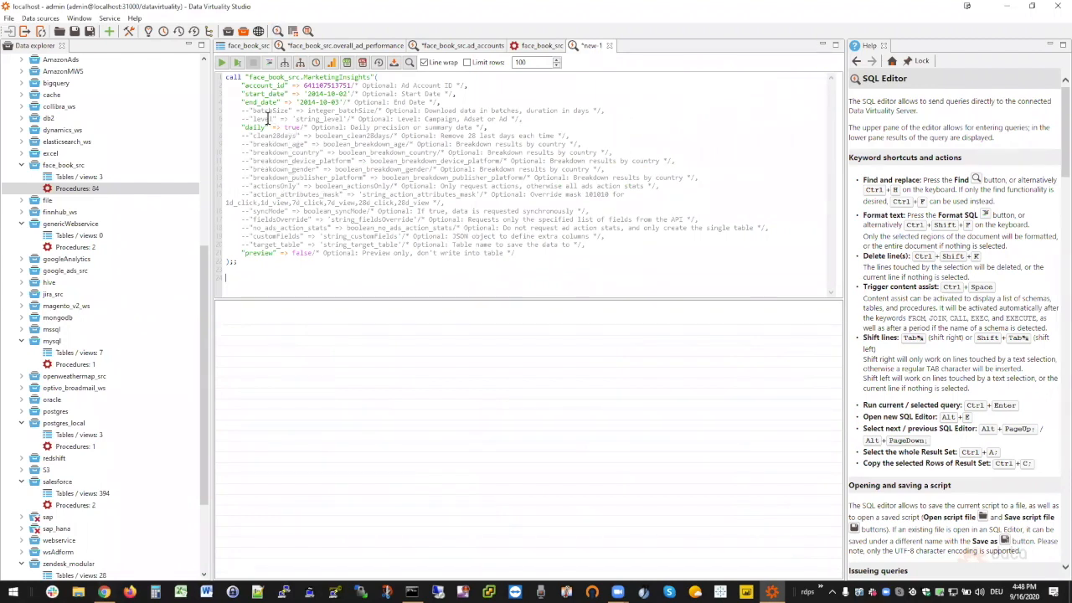
Step: Run the face_book_src.MarketingInsights procedure call in the SQL editor
{"action": "double_click", "coordinate": [321, 118]}
{"action": "double_click", "coordinate": [316, 84]}
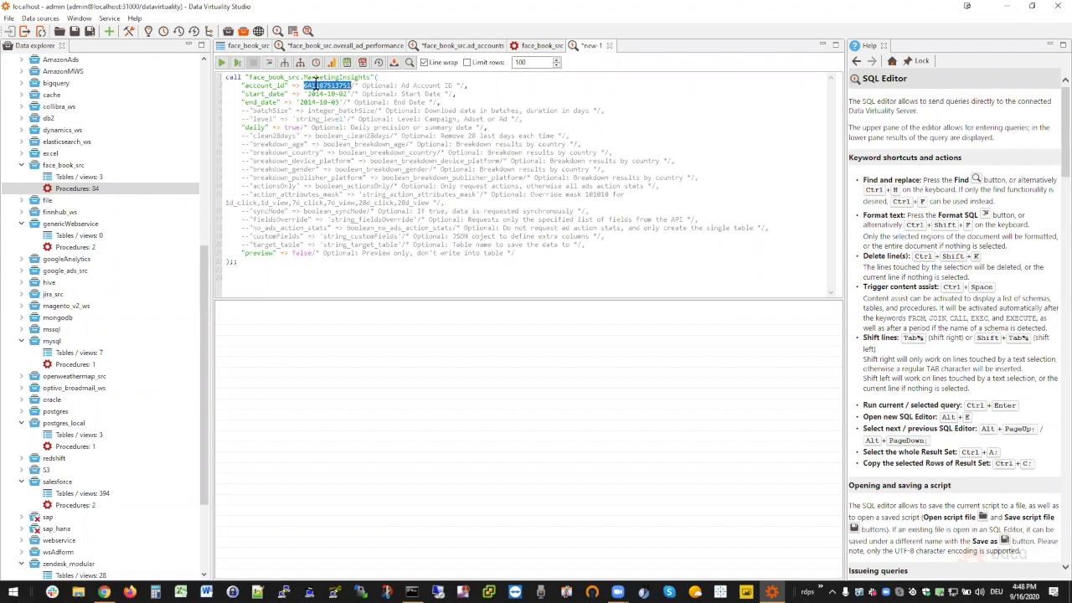
{"action": "left_click", "coordinate": [379, 134]}
{"action": "left_click", "coordinate": [223, 64]}
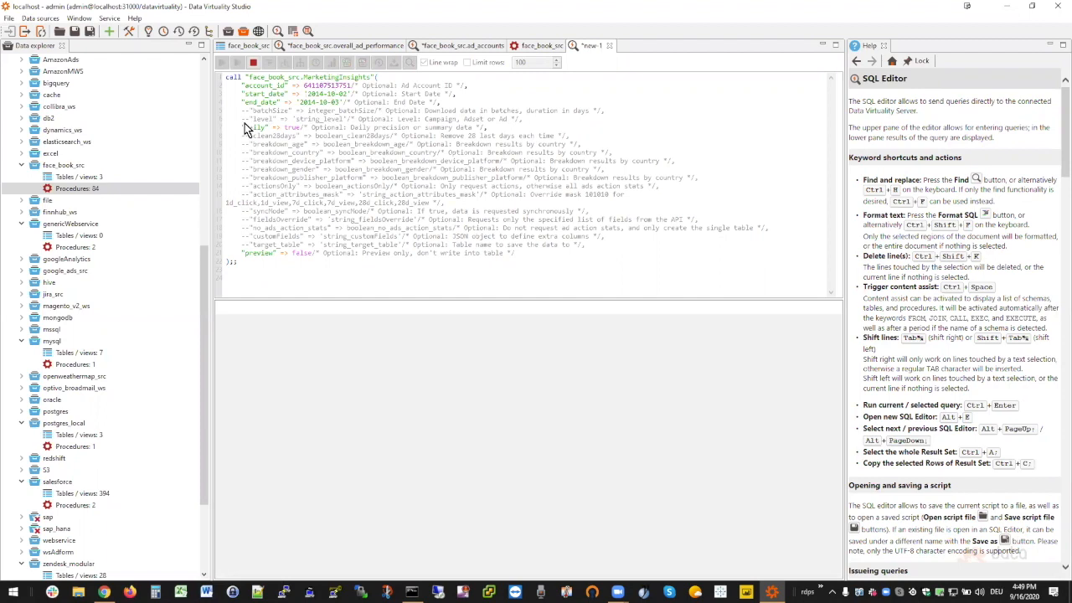
Step: Open the face_book_src procedures list, examine the input and result parameters of MarketingActions, and check on the running query
{"action": "left_click", "coordinate": [93, 189]}
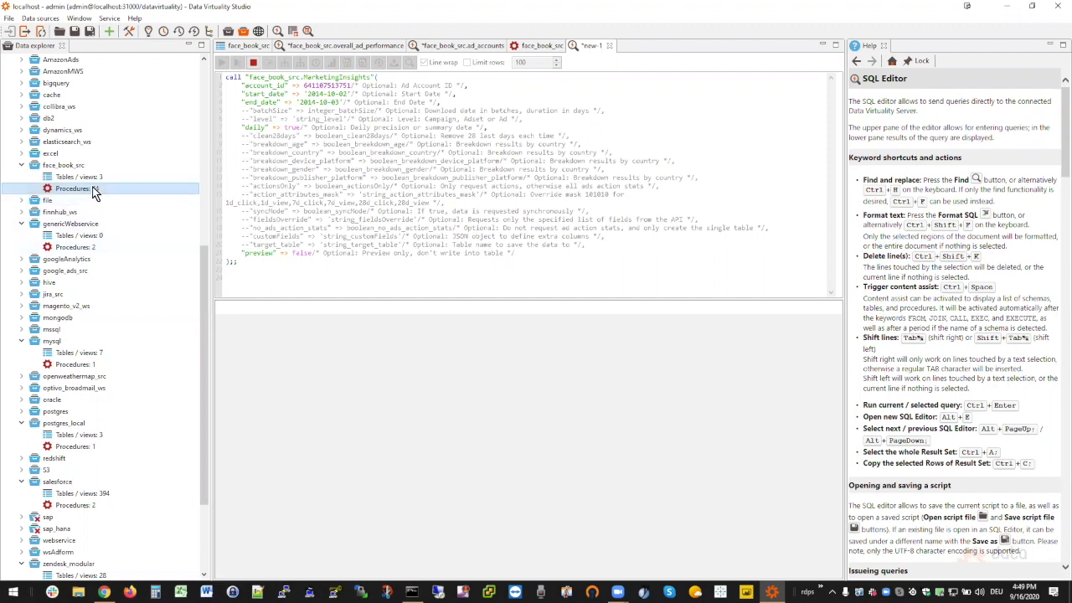
{"action": "double_click", "coordinate": [94, 189]}
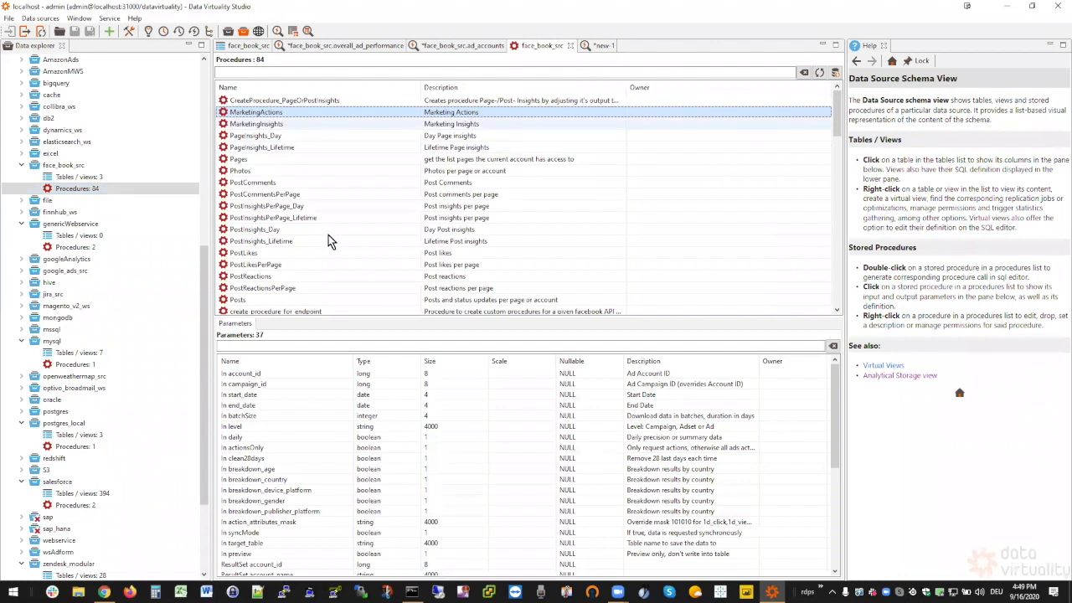
{"action": "left_click_drag", "start_coordinate": [335, 318], "coordinate": [341, 171]}
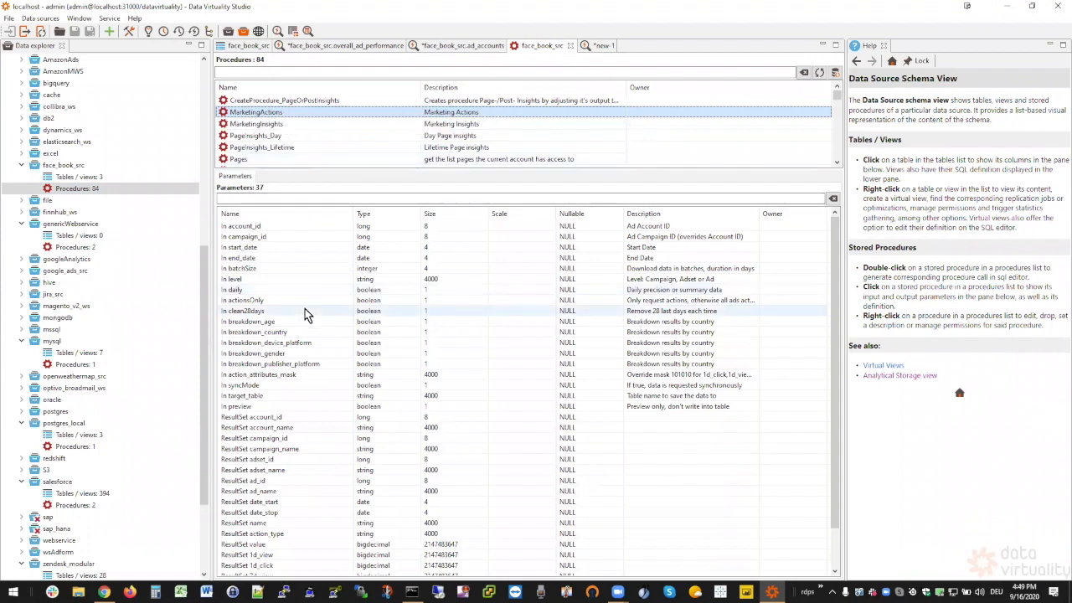
{"action": "left_click", "coordinate": [299, 416]}
{"action": "scroll", "coordinate": [327, 424], "scroll_direction": "down", "scroll_amount": 2}
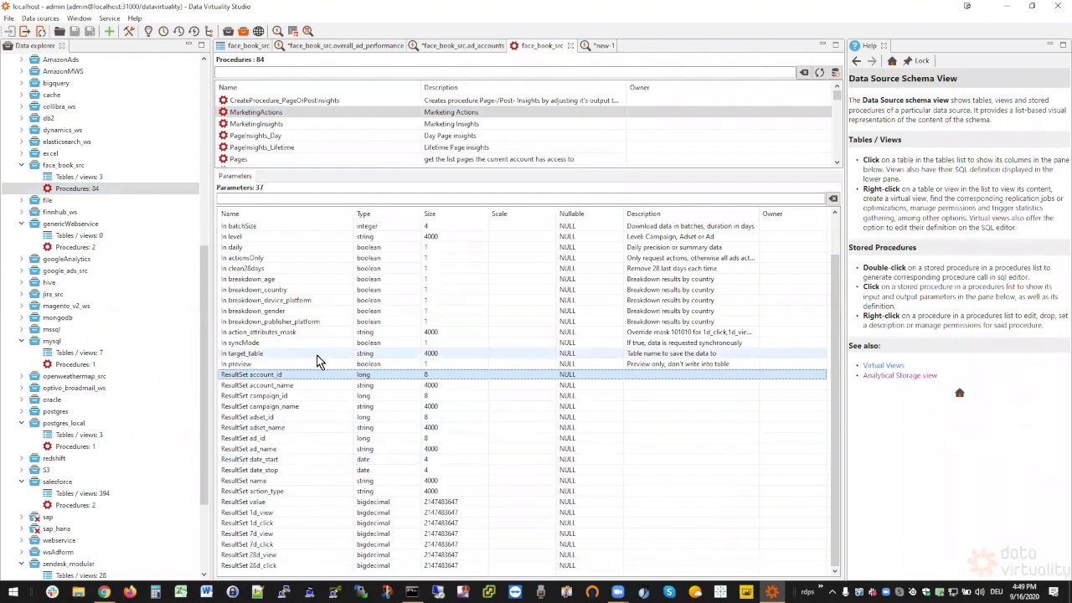
{"action": "scroll", "coordinate": [317, 360], "scroll_direction": "up", "scroll_amount": 2}
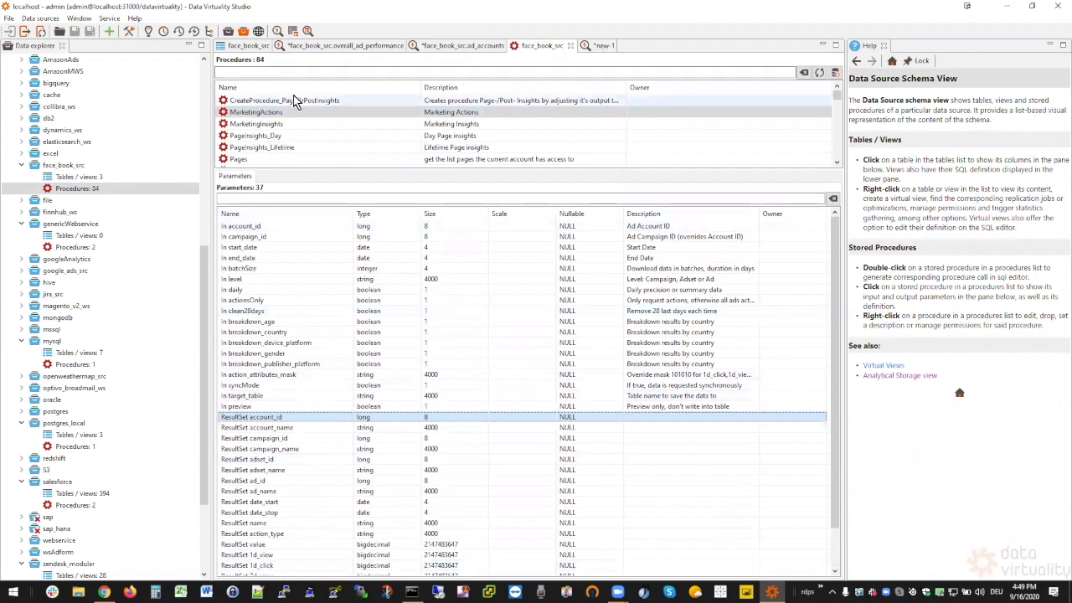
{"action": "left_click", "coordinate": [592, 45]}
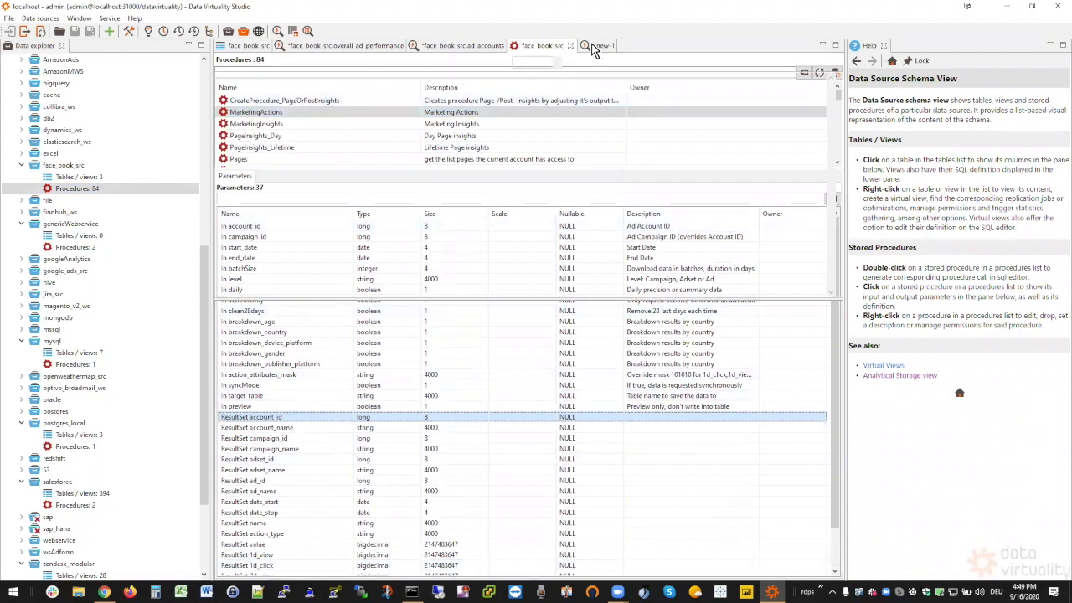
{"action": "left_click", "coordinate": [536, 46]}
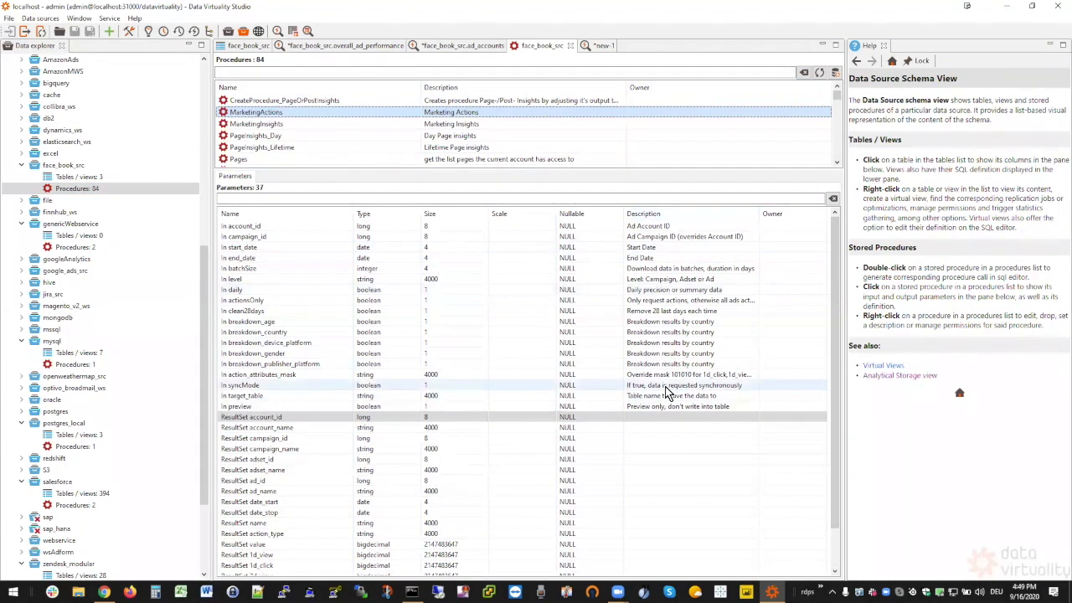
Step: Examine the input parameters and result columns of the MarketingInsights procedure, and check on the running query
{"action": "left_click", "coordinate": [282, 126]}
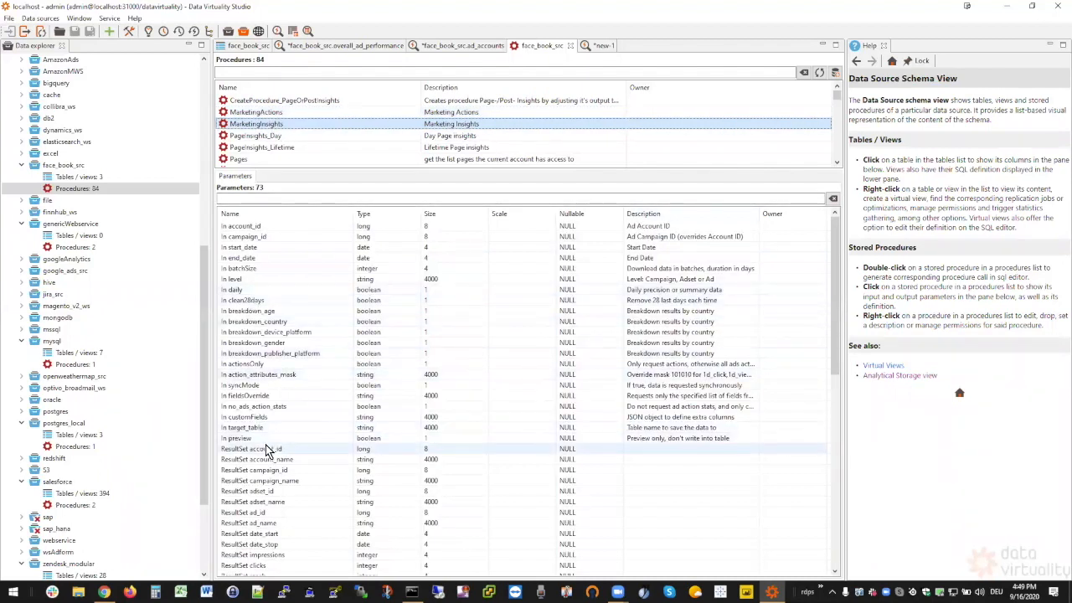
{"action": "scroll", "coordinate": [266, 450], "scroll_direction": "down", "scroll_amount": 7}
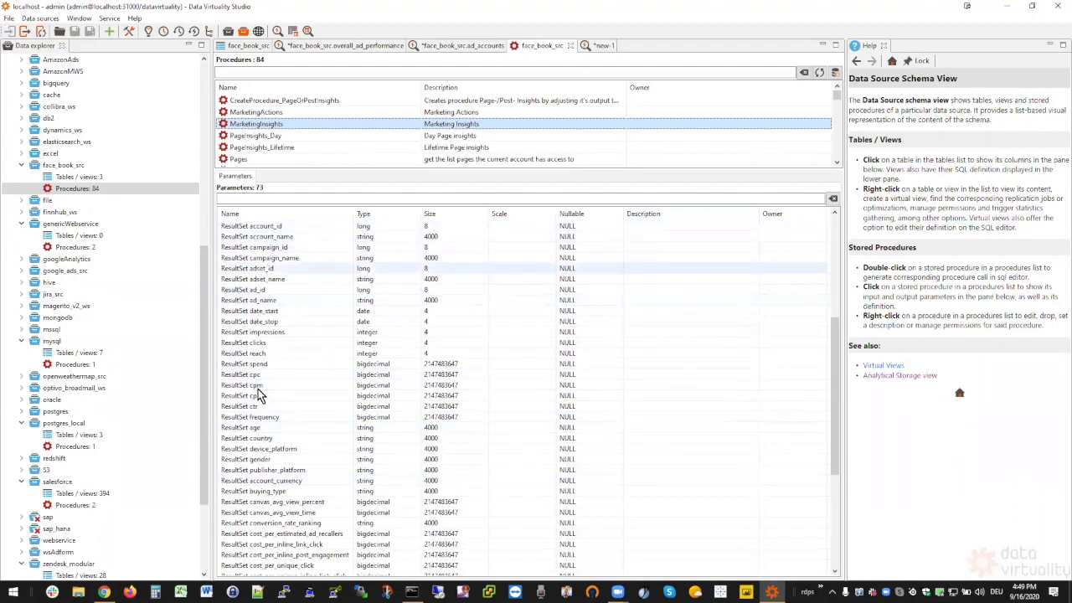
{"action": "scroll", "coordinate": [260, 393], "scroll_direction": "down", "scroll_amount": 6}
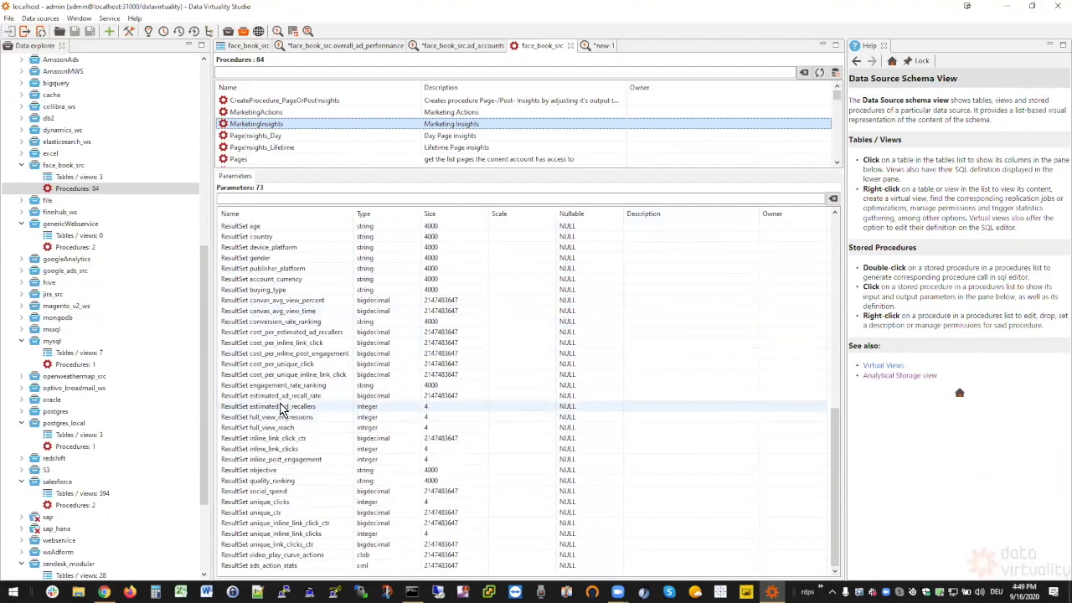
{"action": "scroll", "coordinate": [283, 402], "scroll_direction": "up", "scroll_amount": 13}
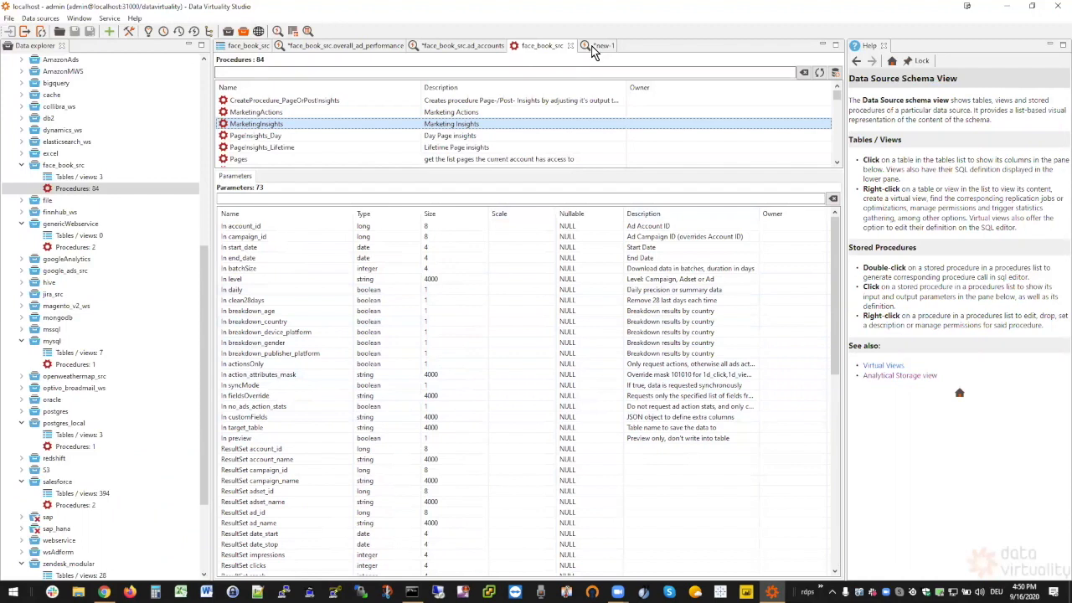
{"action": "left_click", "coordinate": [595, 46]}
{"action": "left_click", "coordinate": [538, 46]}
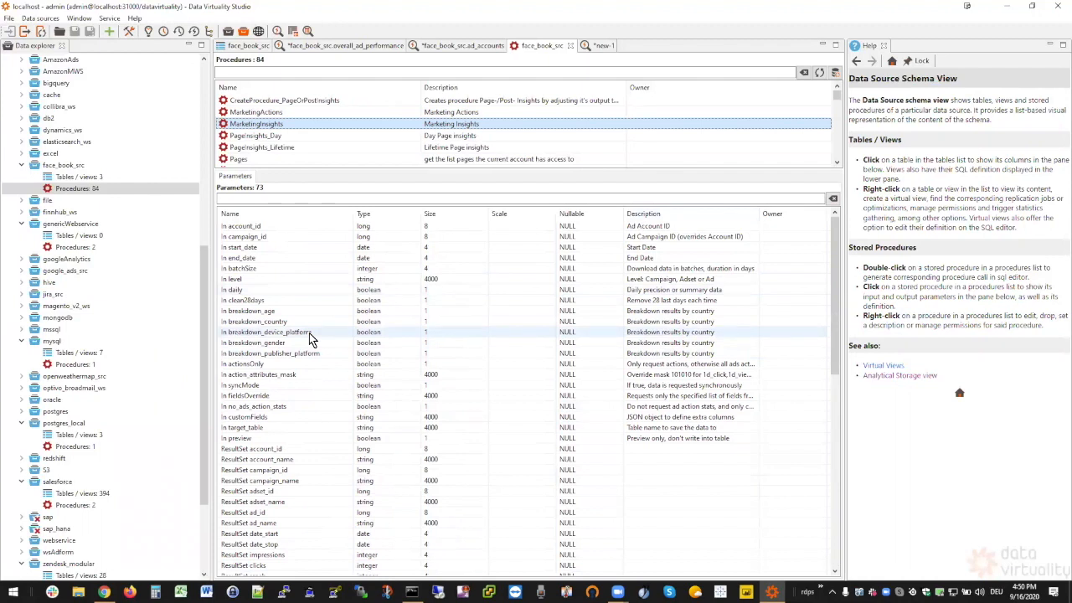
Step: Switch to the Google Slides presentation, start presenting at the "facebook: using the procedures" slide and advance to the "Custom requests" slide
{"action": "key", "text": "alt+Tab"}
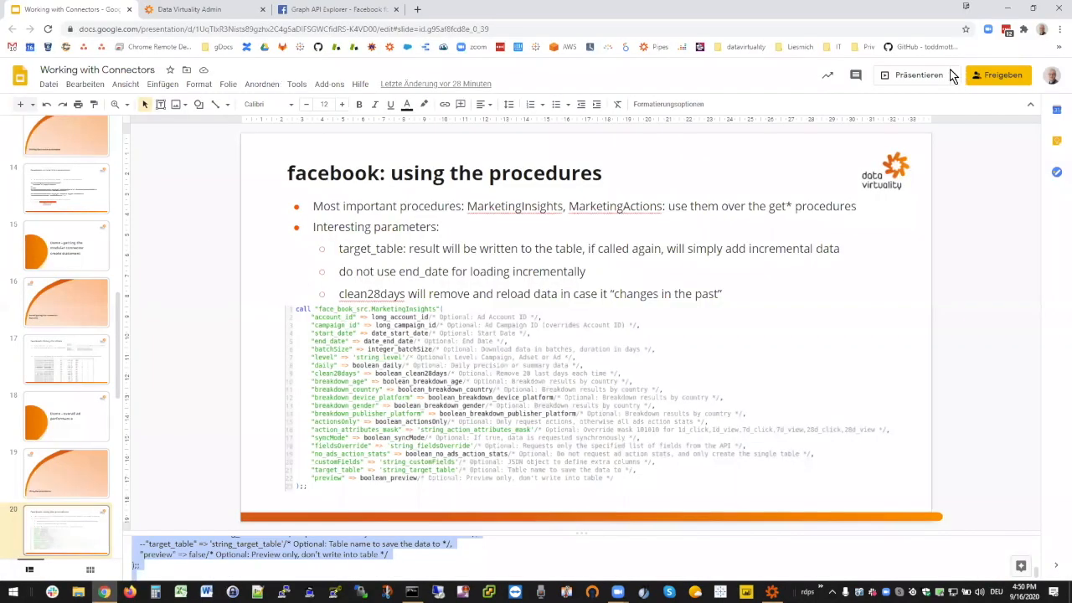
{"action": "left_click", "coordinate": [915, 75]}
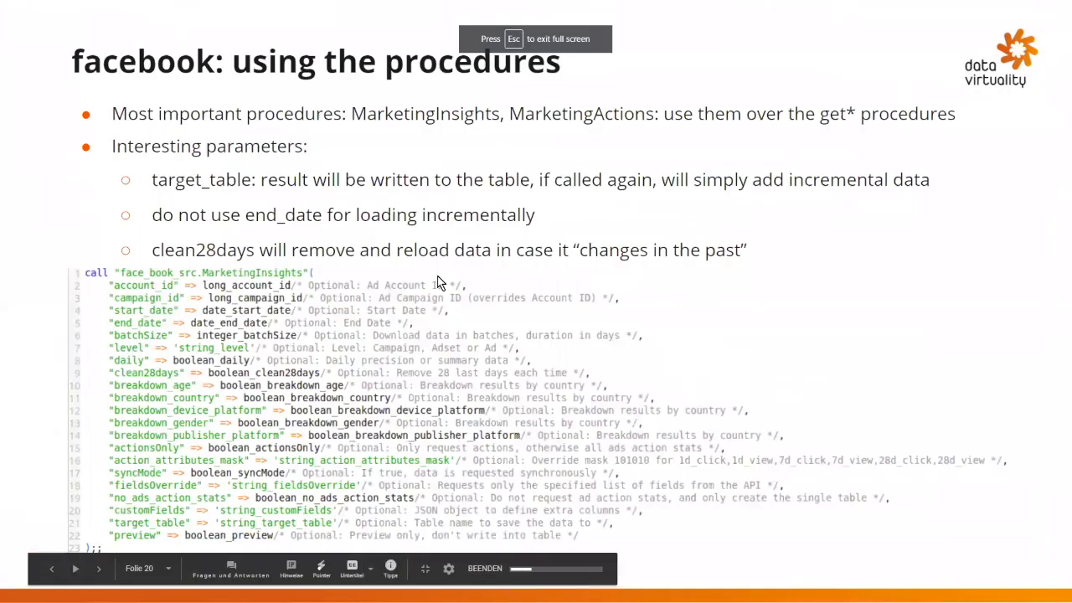
{"action": "left_click", "coordinate": [437, 276]}
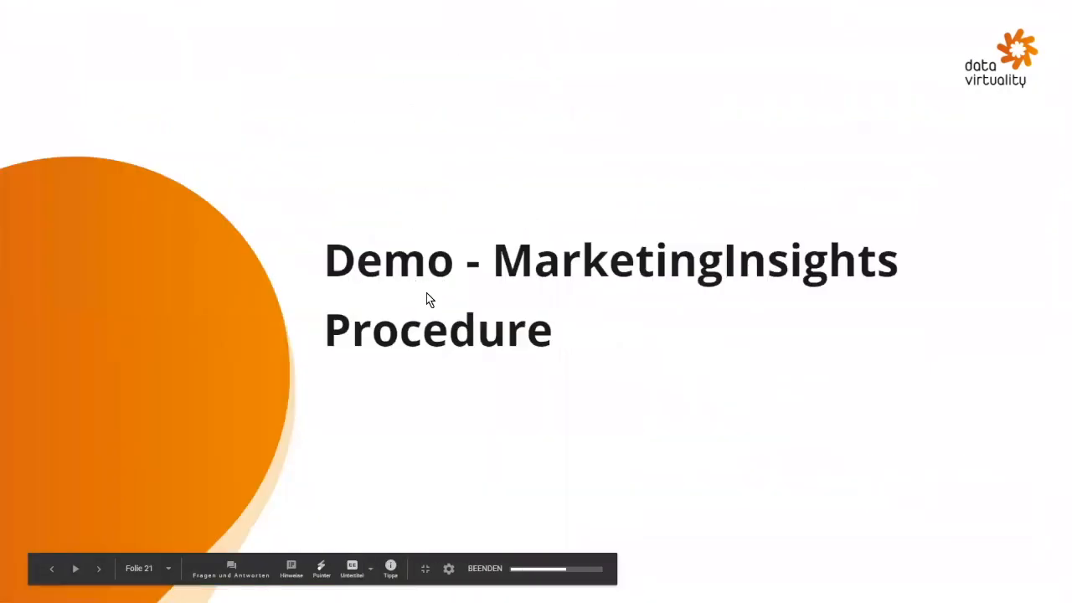
{"action": "left_click", "coordinate": [427, 300]}
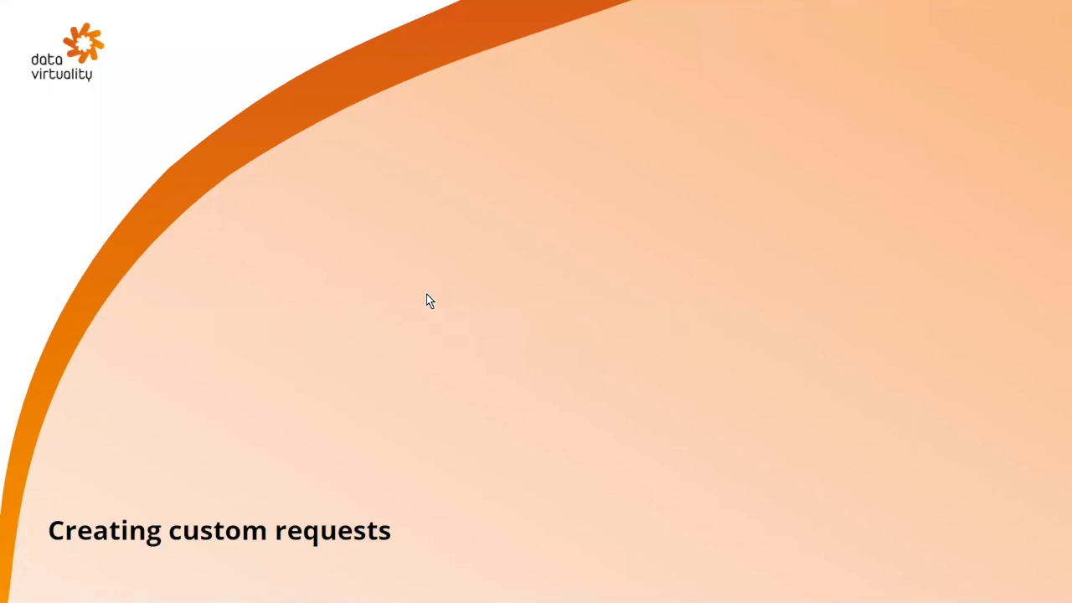
{"action": "left_click", "coordinate": [427, 299]}
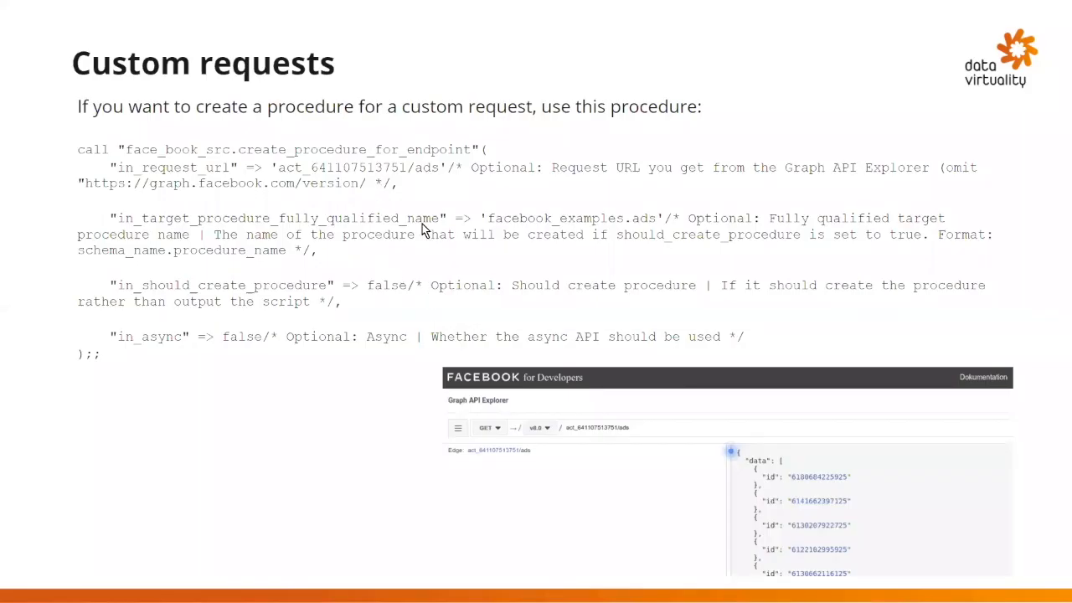
Step: Switch back to Data Virtuality Studio and look through the full list of face_book_src procedures, checking on the running MarketingInsights query
{"action": "key", "text": "alt+Tab"}
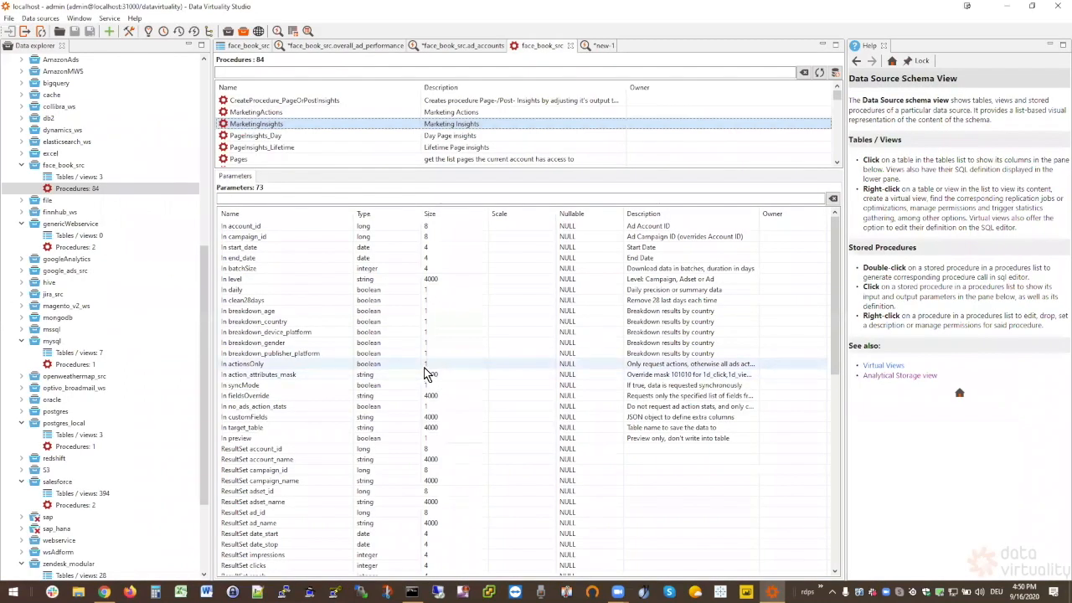
{"action": "left_click", "coordinate": [597, 47]}
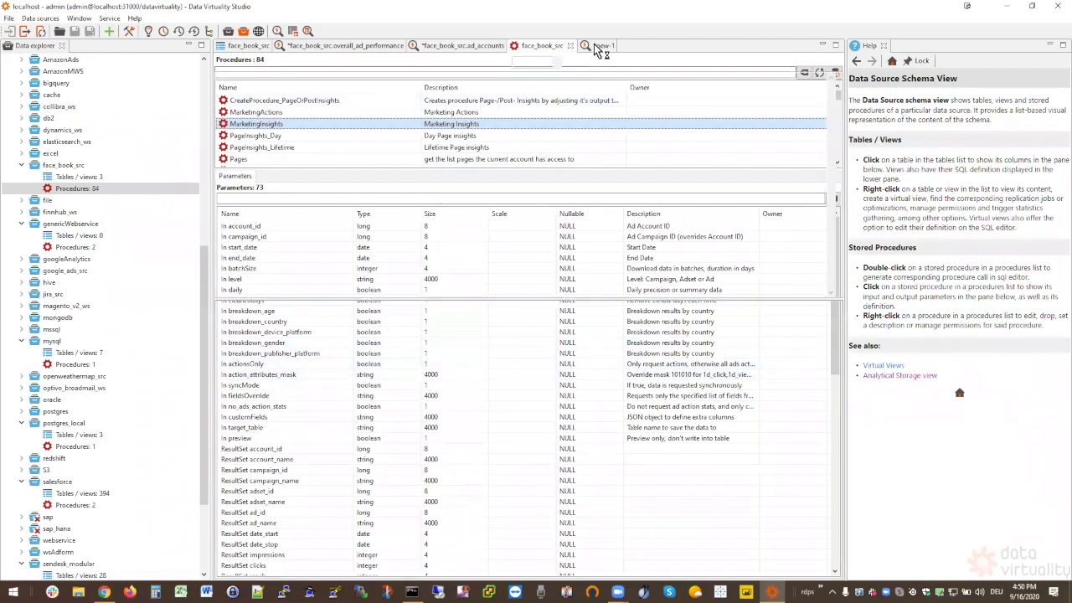
{"action": "left_click", "coordinate": [537, 45]}
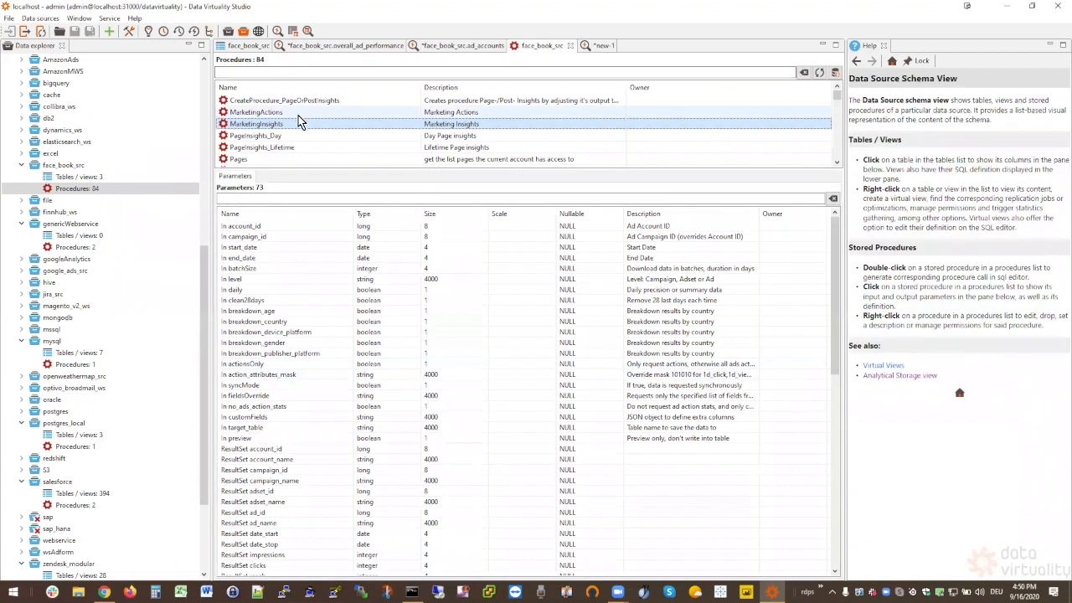
{"action": "left_click_drag", "start_coordinate": [325, 170], "coordinate": [377, 403]}
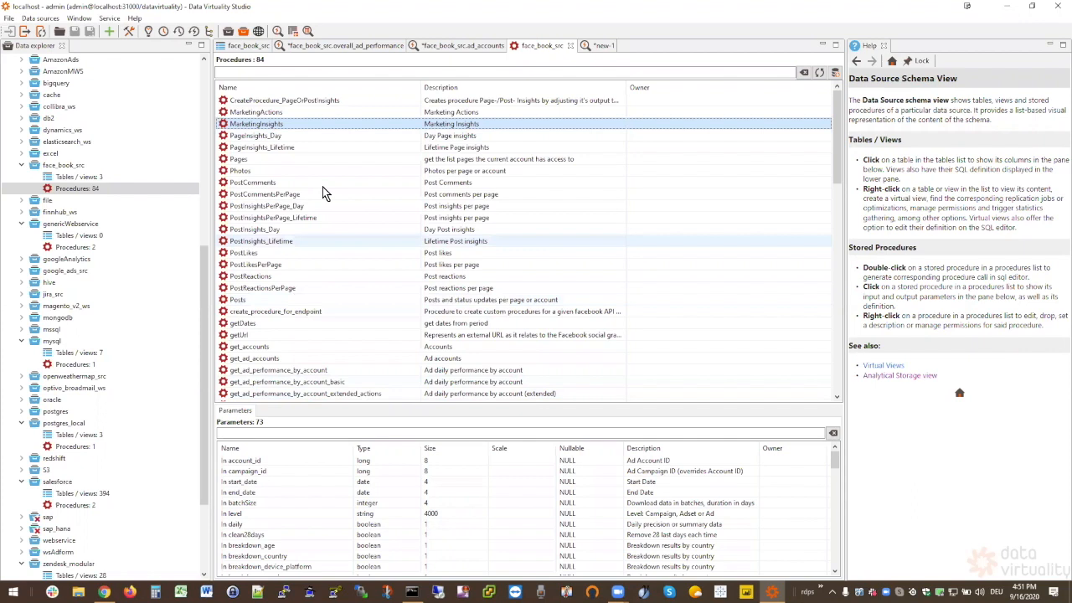
{"action": "scroll", "coordinate": [327, 206], "scroll_direction": "down", "scroll_amount": 2}
{"action": "scroll", "coordinate": [328, 206], "scroll_direction": "down", "scroll_amount": 11}
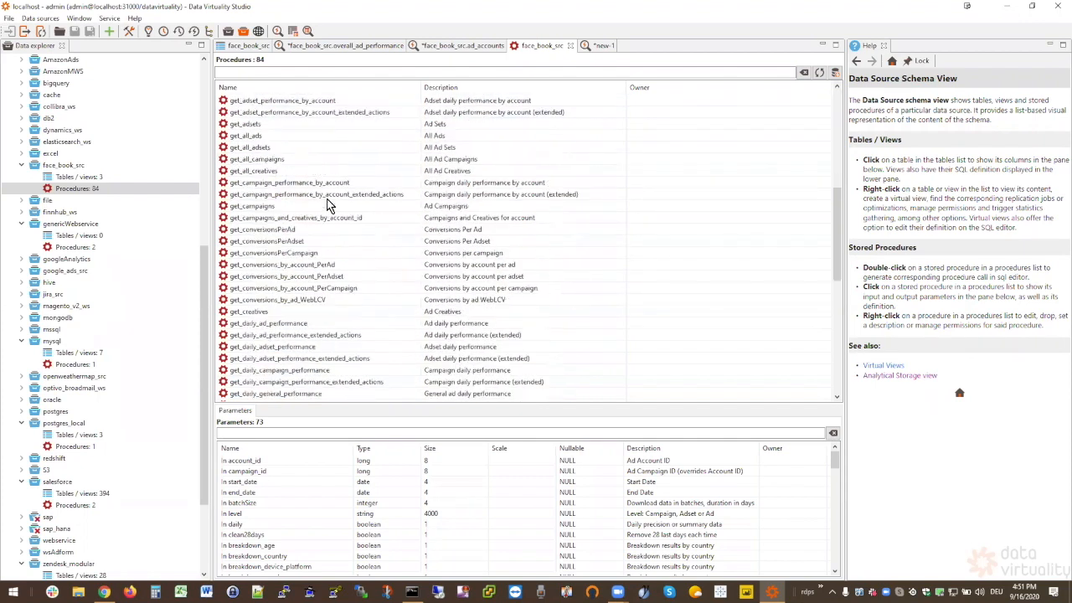
{"action": "scroll", "coordinate": [285, 109], "scroll_direction": "down", "scroll_amount": 4}
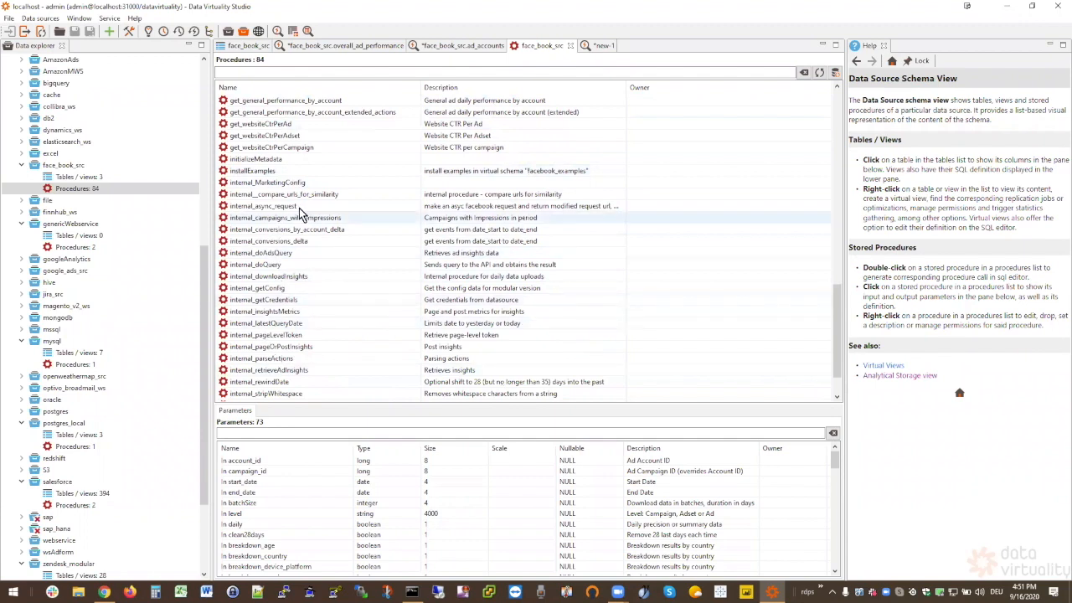
{"action": "scroll", "coordinate": [288, 260], "scroll_direction": "up", "scroll_amount": 4}
{"action": "scroll", "coordinate": [285, 251], "scroll_direction": "up", "scroll_amount": 13}
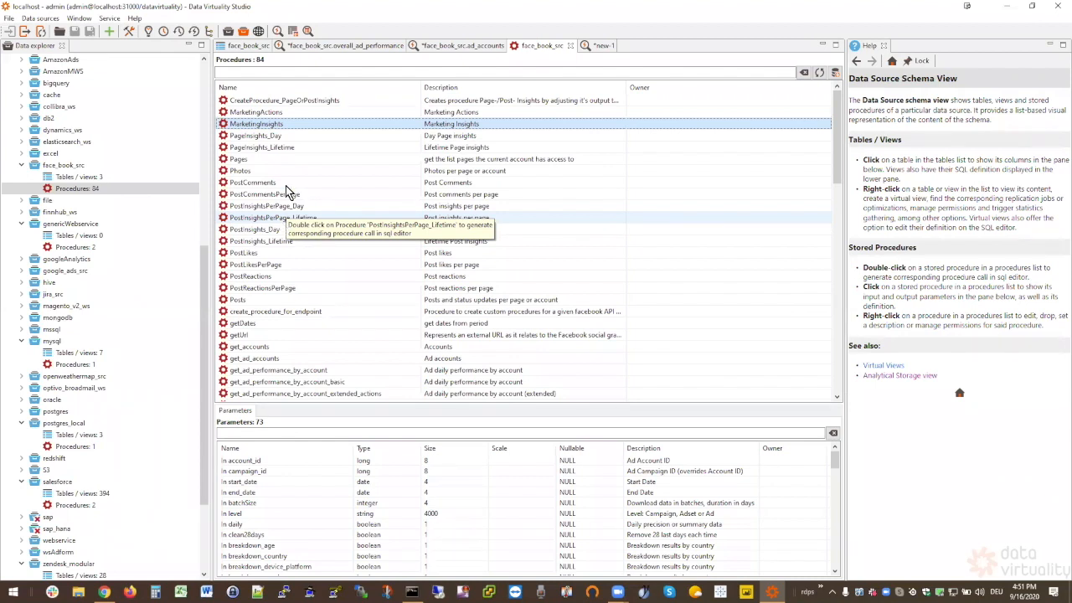
{"action": "left_click", "coordinate": [601, 47]}
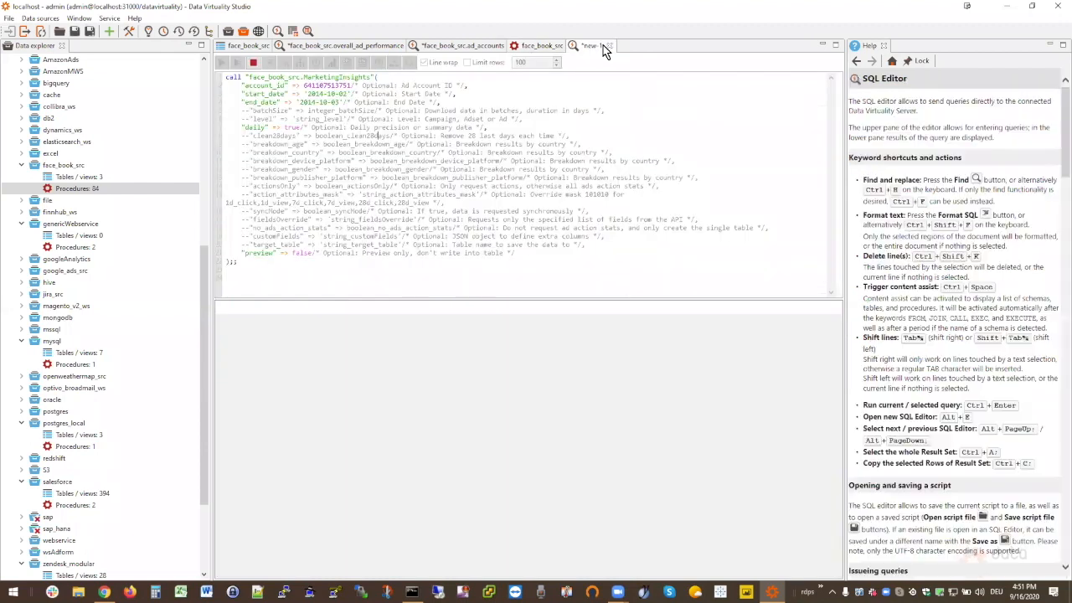
{"action": "left_click", "coordinate": [549, 47]}
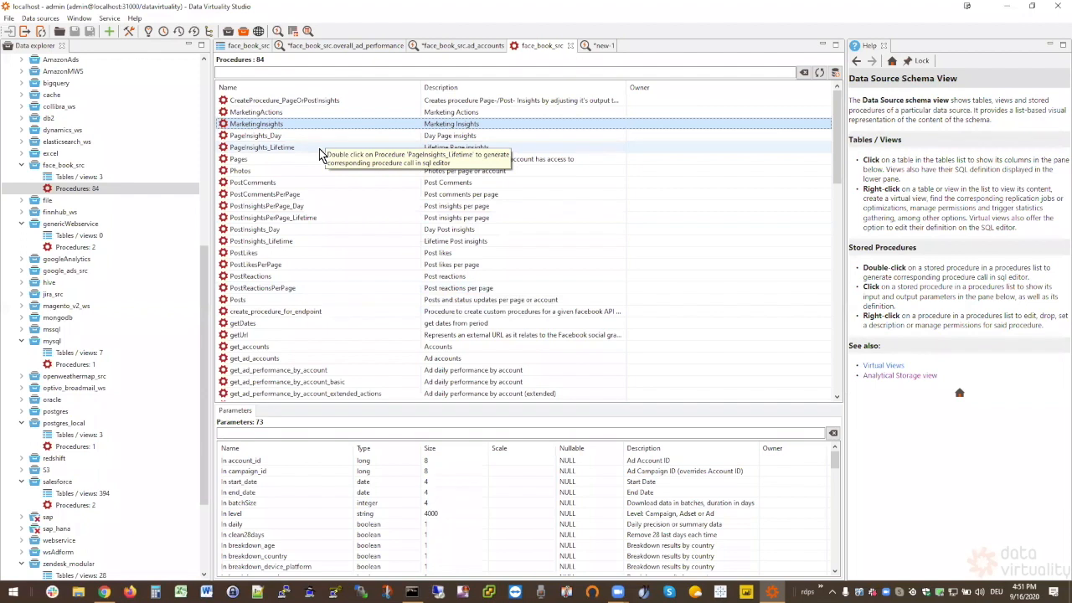
Step: Switch to the browser, end the slideshow and bring up the Graph API Explorer page
{"action": "key", "text": "alt+Tab"}
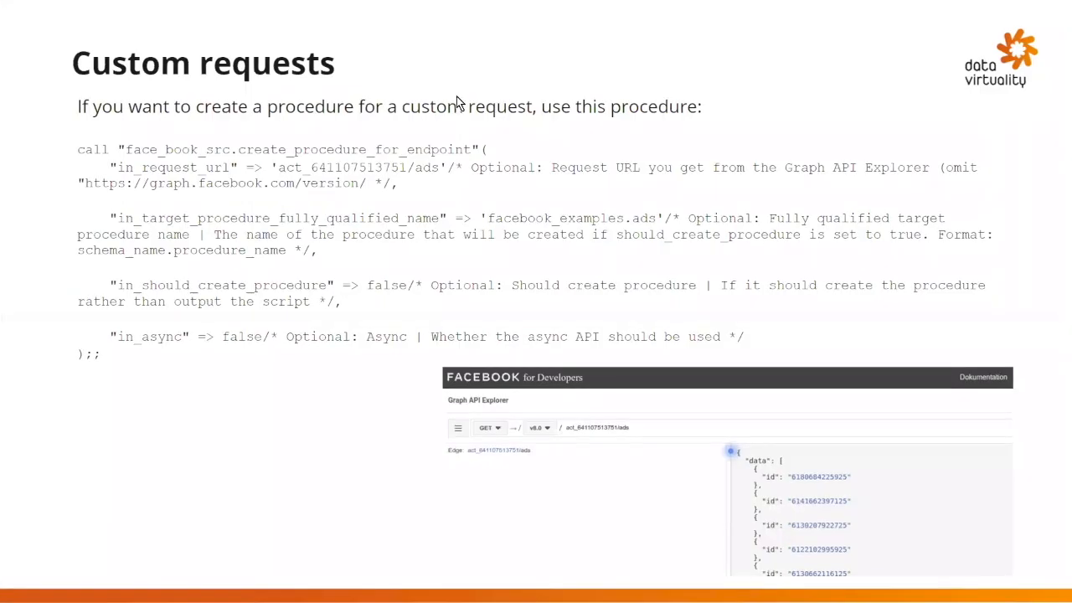
{"action": "key", "text": "Escape"}
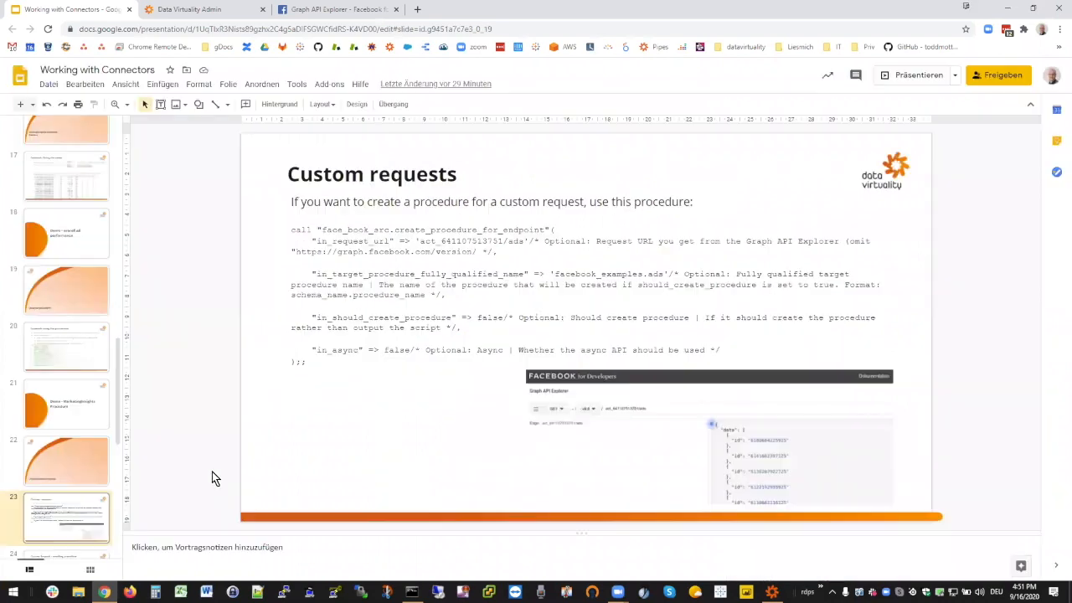
{"action": "left_click", "coordinate": [341, 12]}
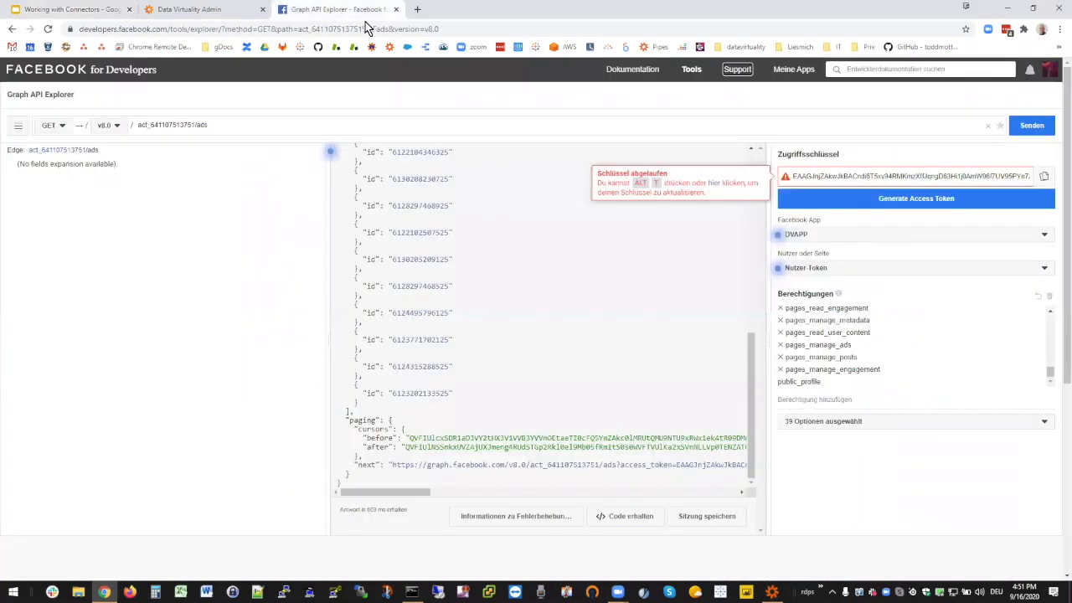
Step: Look over the ads request's response in the Graph API Explorer and reload the page
{"action": "scroll", "coordinate": [489, 263], "scroll_direction": "up", "scroll_amount": 5}
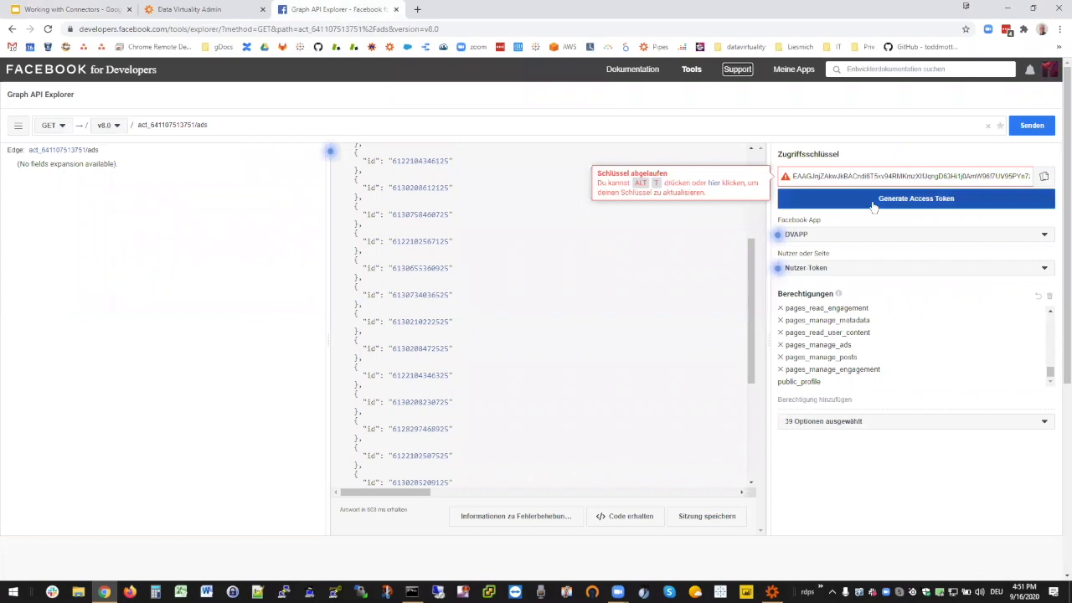
{"action": "scroll", "coordinate": [409, 225], "scroll_direction": "up", "scroll_amount": 3}
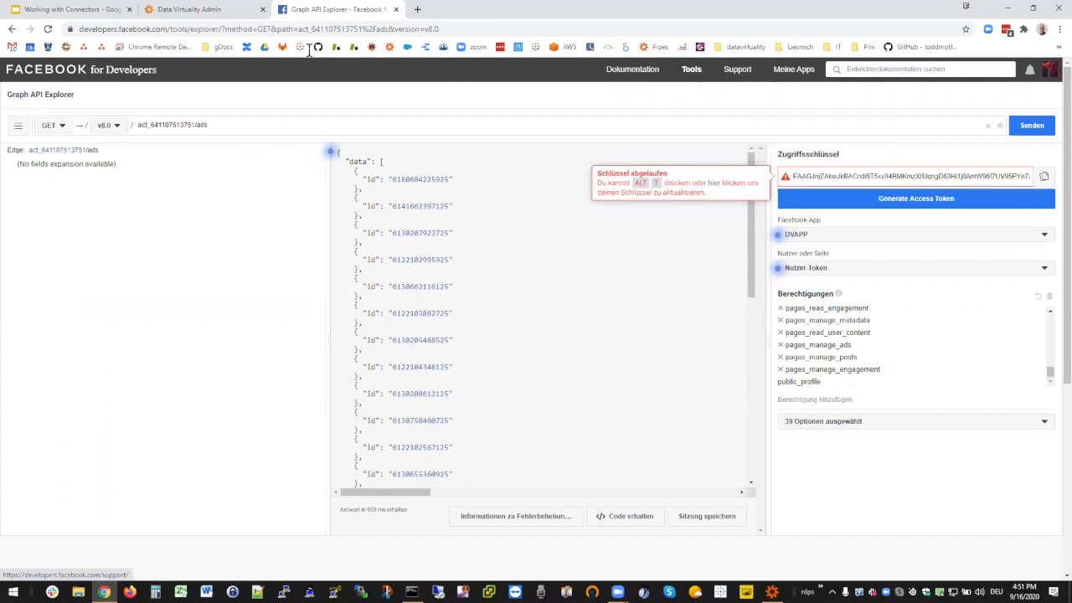
{"action": "left_click", "coordinate": [48, 28]}
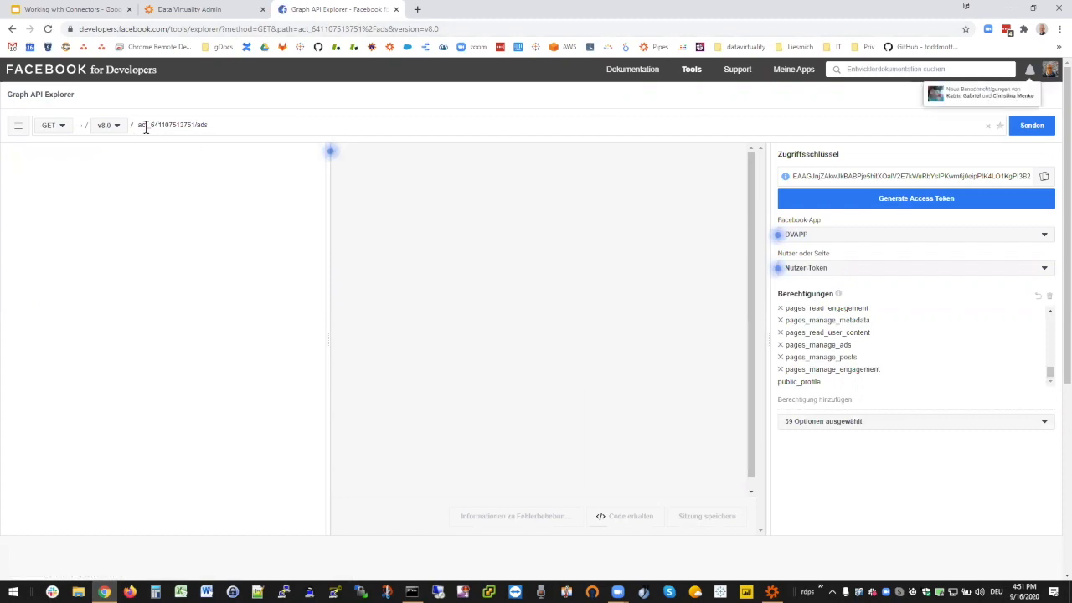
Step: Replace the path of the GET request with me and submit it
{"action": "left_click_drag", "start_coordinate": [210, 125], "coordinate": [120, 132]}
{"action": "key", "text": "BackSpace"}
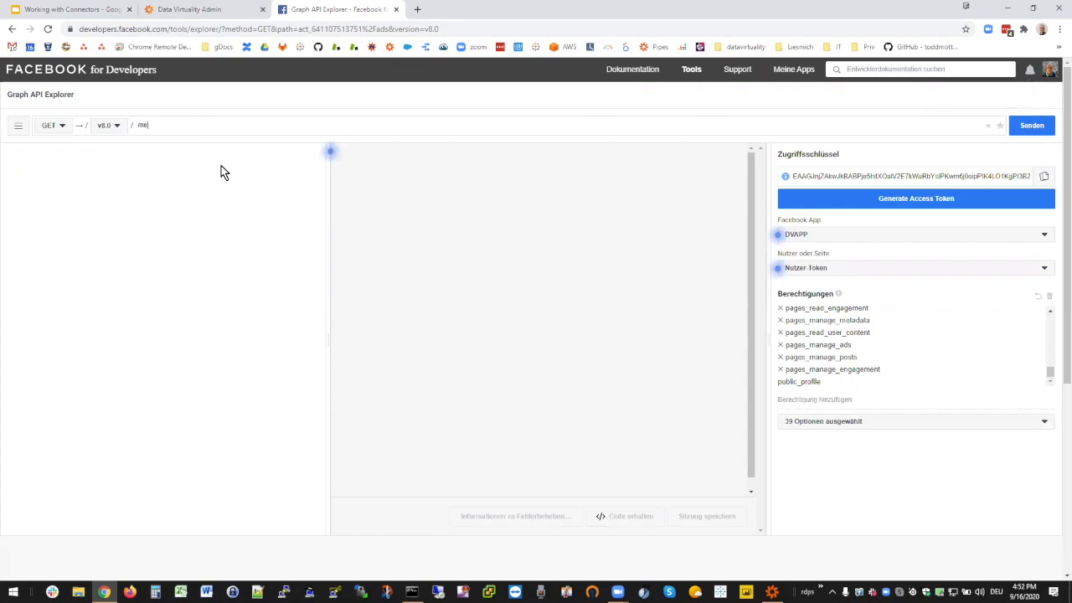
{"action": "left_click", "coordinate": [1032, 125]}
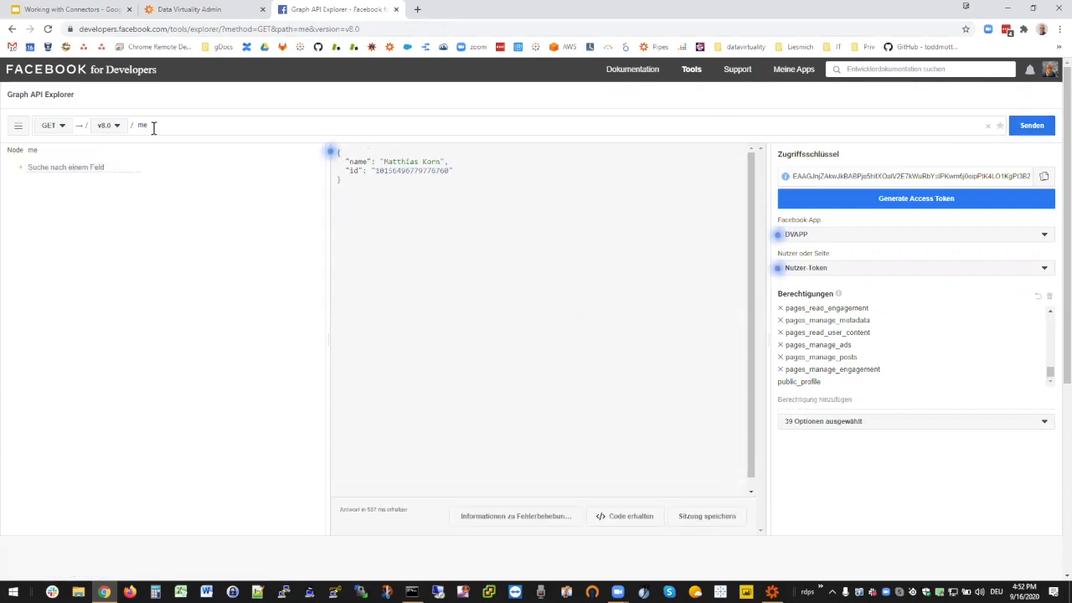
Step: Request the ad account's ads edge with API version v8.0 and look through the response down to its paging section
{"action": "left_click", "coordinate": [118, 130]}
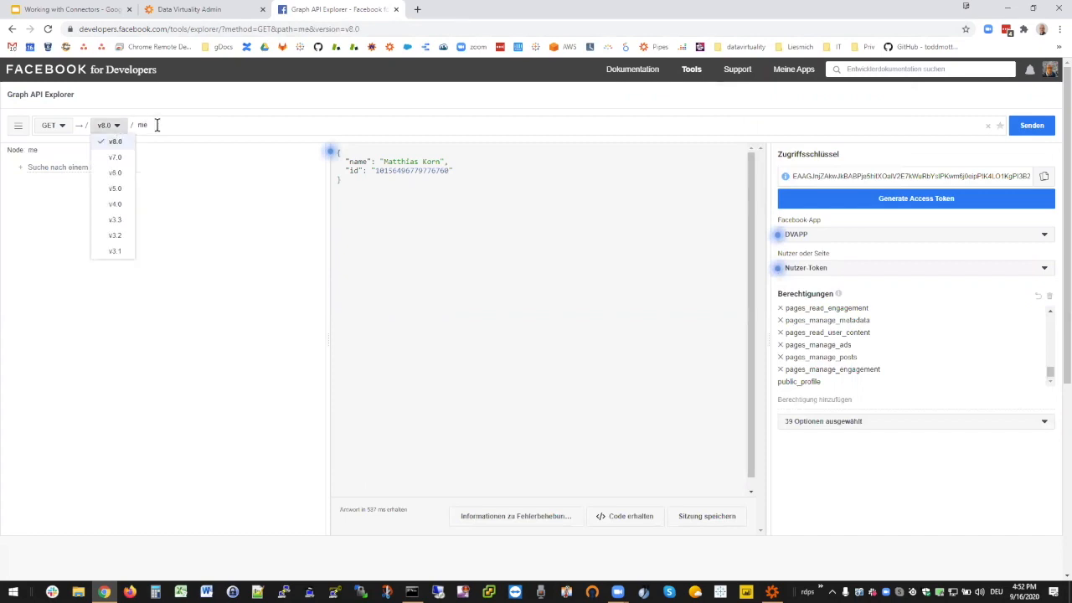
{"action": "double_click", "coordinate": [136, 126]}
{"action": "key", "text": "ctrl+v"}
{"action": "left_click", "coordinate": [219, 127]}
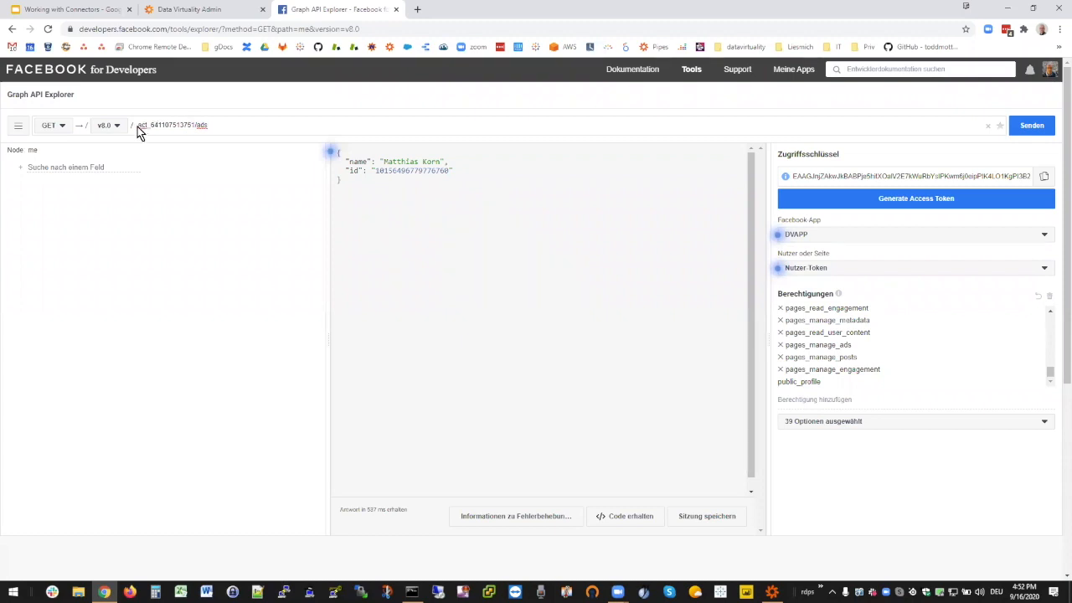
{"action": "left_click", "coordinate": [1024, 131]}
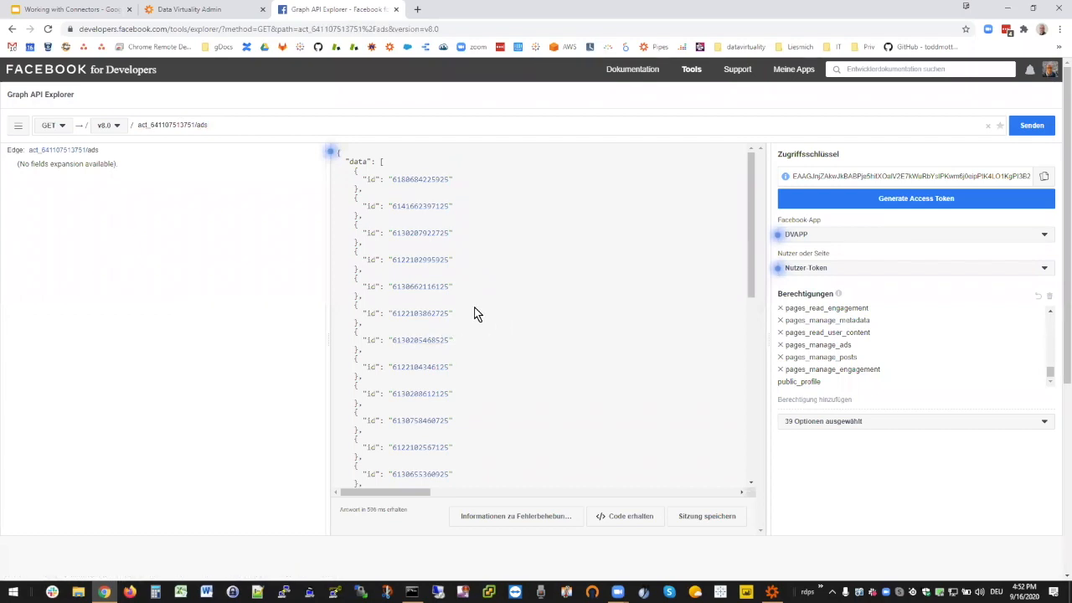
{"action": "scroll", "coordinate": [474, 315], "scroll_direction": "down", "scroll_amount": 5}
{"action": "scroll", "coordinate": [452, 317], "scroll_direction": "down", "scroll_amount": 1}
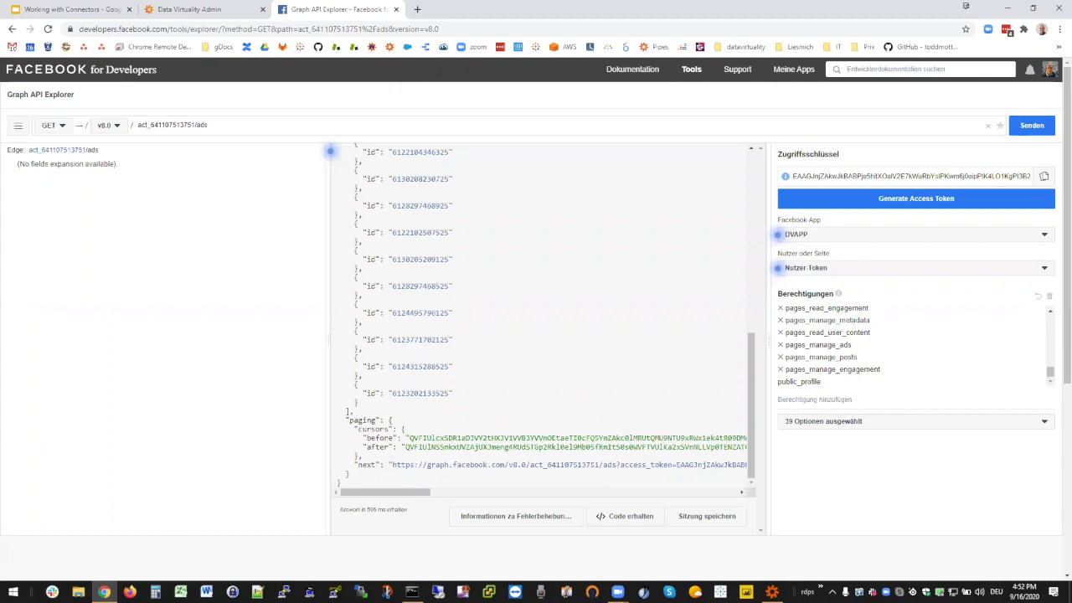
Step: Switch to Data Virtuality Studio and look over the results of the MarketingInsights query
{"action": "mouse_move", "coordinate": [102, 591]}
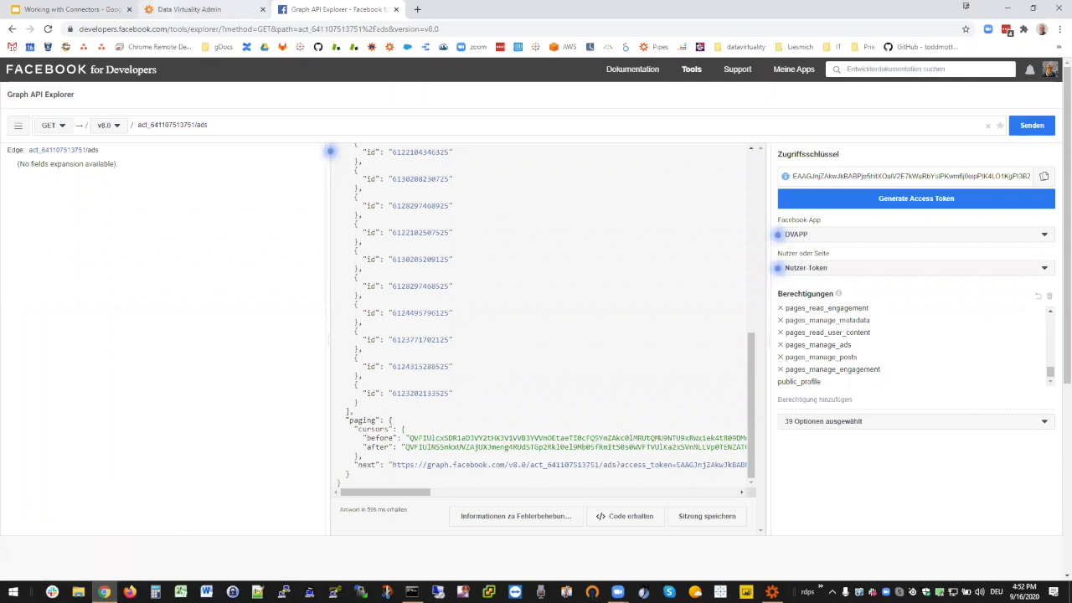
{"action": "left_click", "coordinate": [773, 592]}
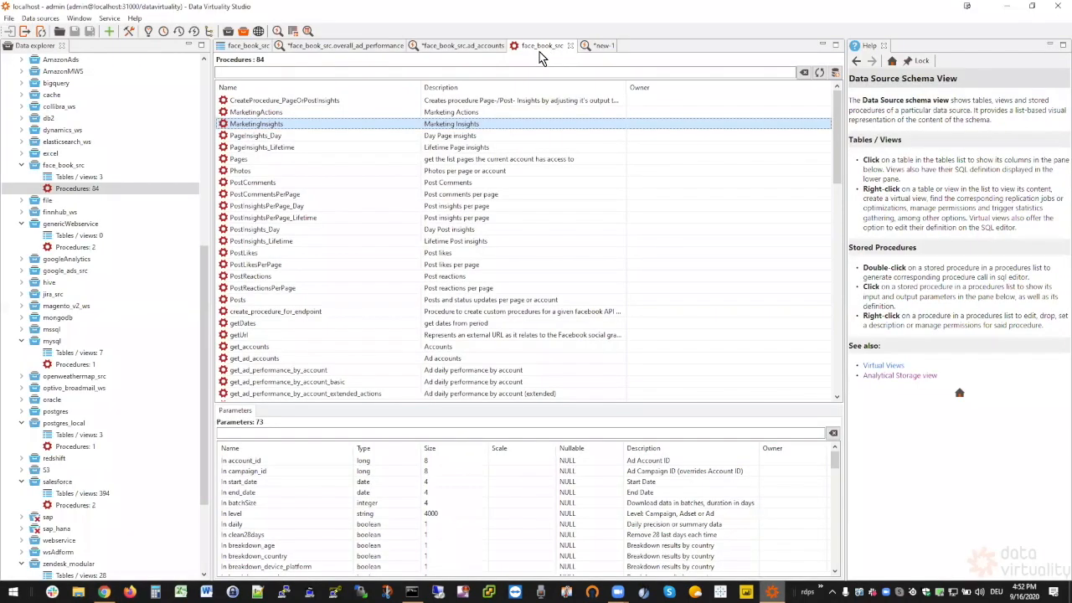
{"action": "left_click", "coordinate": [603, 47]}
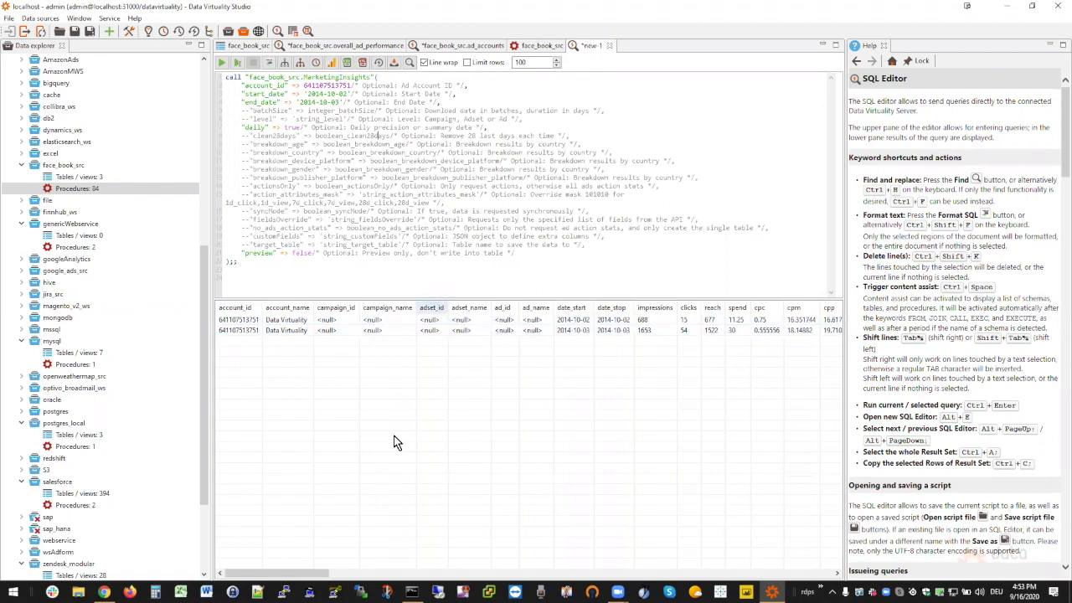
{"action": "left_click_drag", "start_coordinate": [327, 578], "coordinate": [249, 576]}
Step: Create an SQL job from the MarketingInsights call, described as "Facebook - Get Marketing Insights" and scheduled to run daily
{"action": "left_click", "coordinate": [317, 64]}
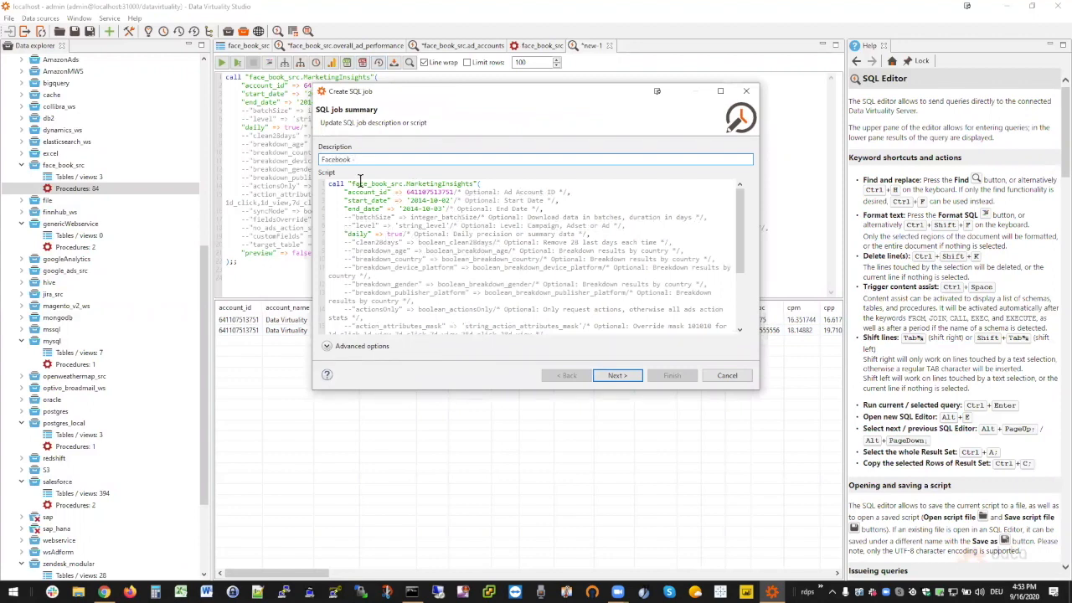
{"action": "type", "text": "Facebook - Get Marketing Insights"}
{"action": "left_click", "coordinate": [619, 378]}
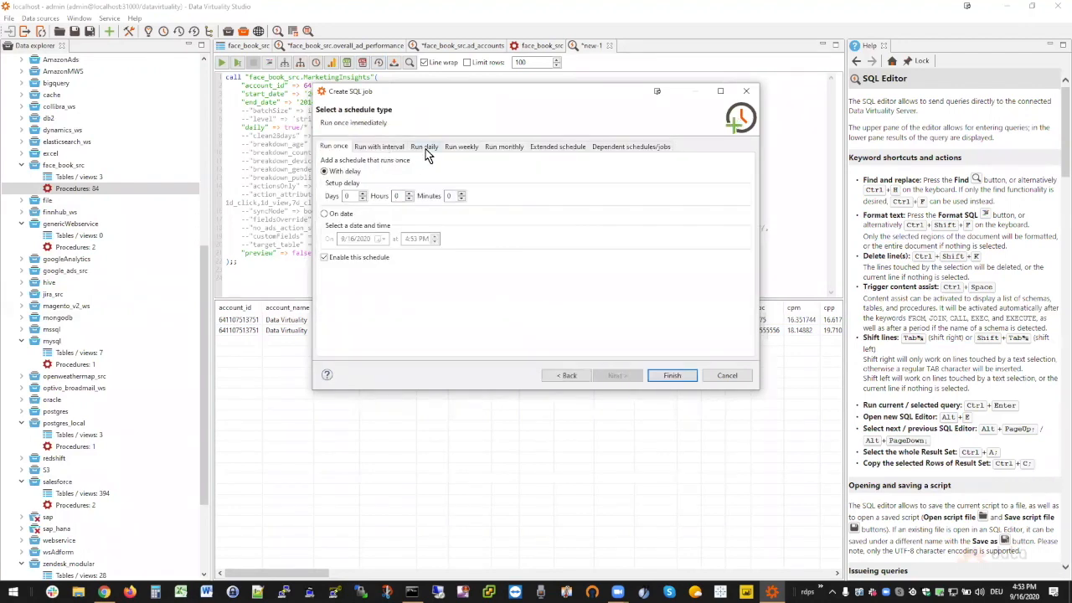
{"action": "left_click", "coordinate": [424, 147]}
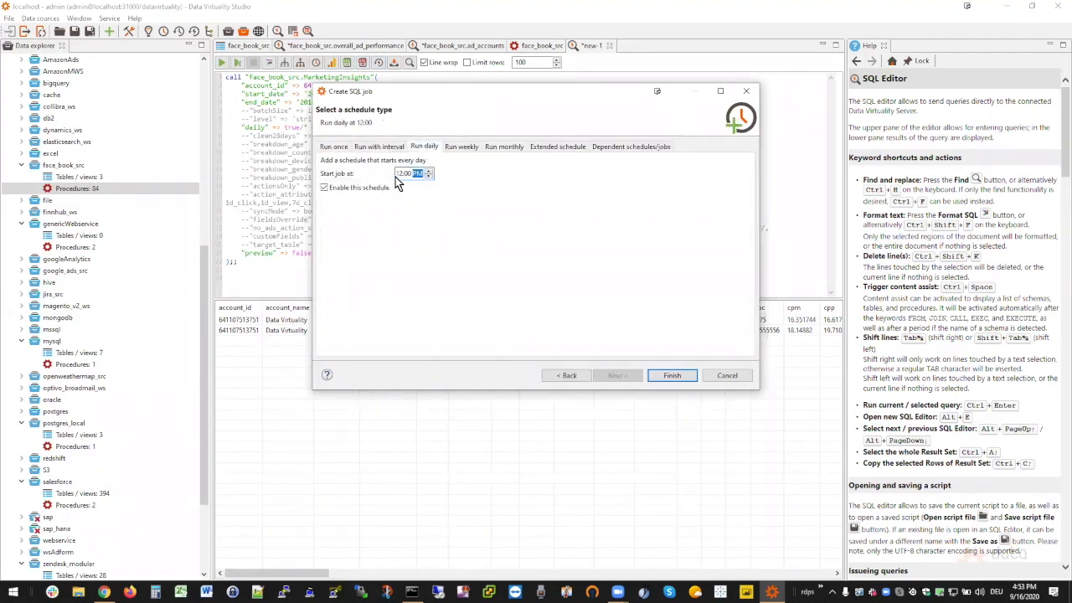
{"action": "left_click", "coordinate": [405, 173]}
{"action": "left_click", "coordinate": [673, 376]}
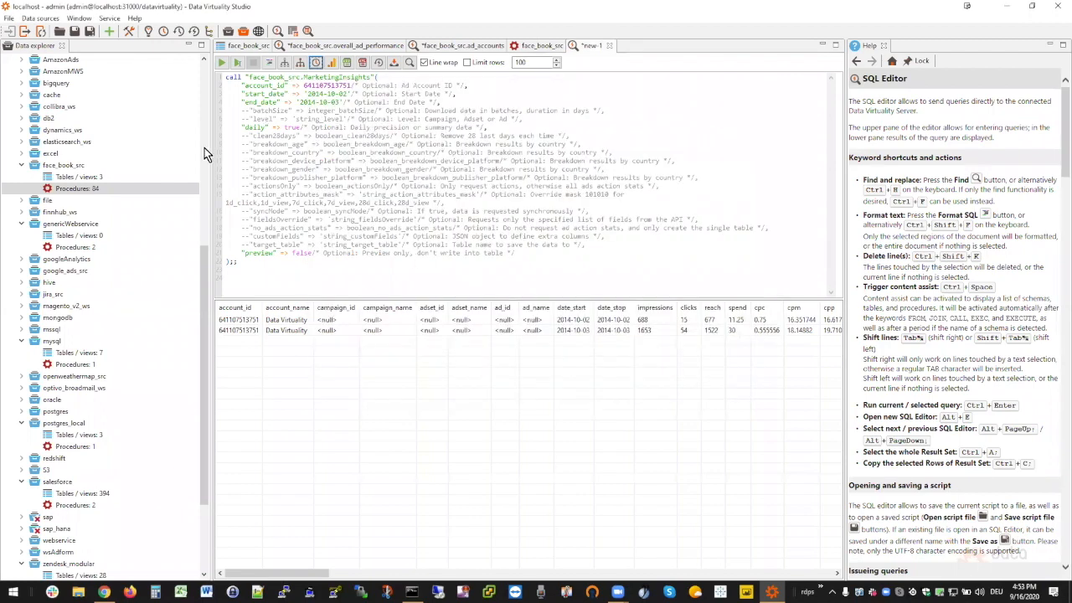
Step: Highlight the end_date parameter line in the MarketingInsights call
{"action": "left_click", "coordinate": [242, 102]}
{"action": "left_click_drag", "start_coordinate": [361, 102], "coordinate": [454, 104]}
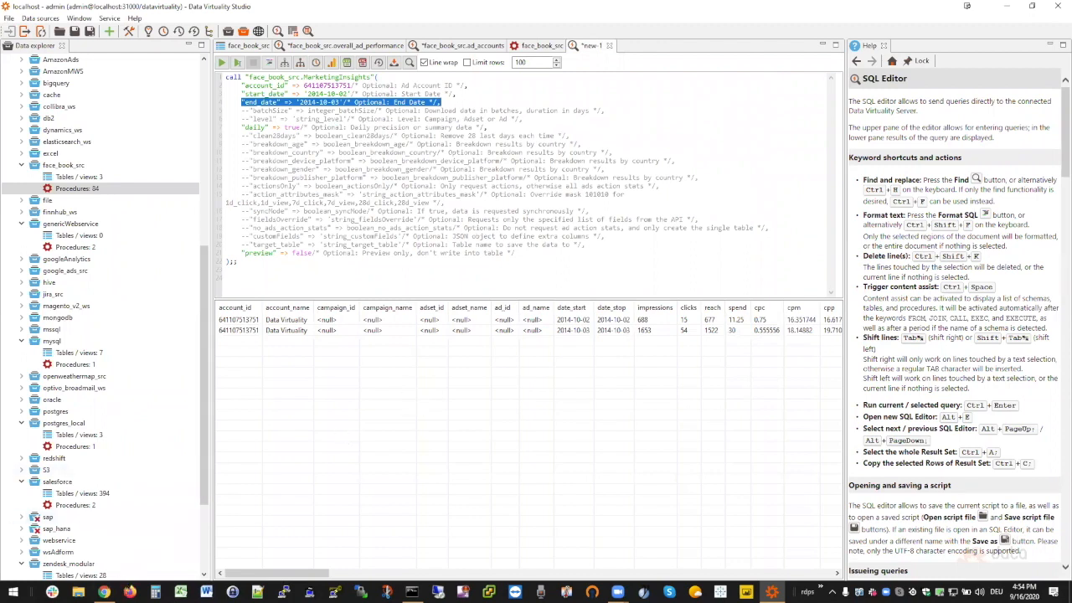
Step: Switch to the Google Slides presentation in the browser and start presenting at the "Custom requests" slide
{"action": "left_click", "coordinate": [104, 592]}
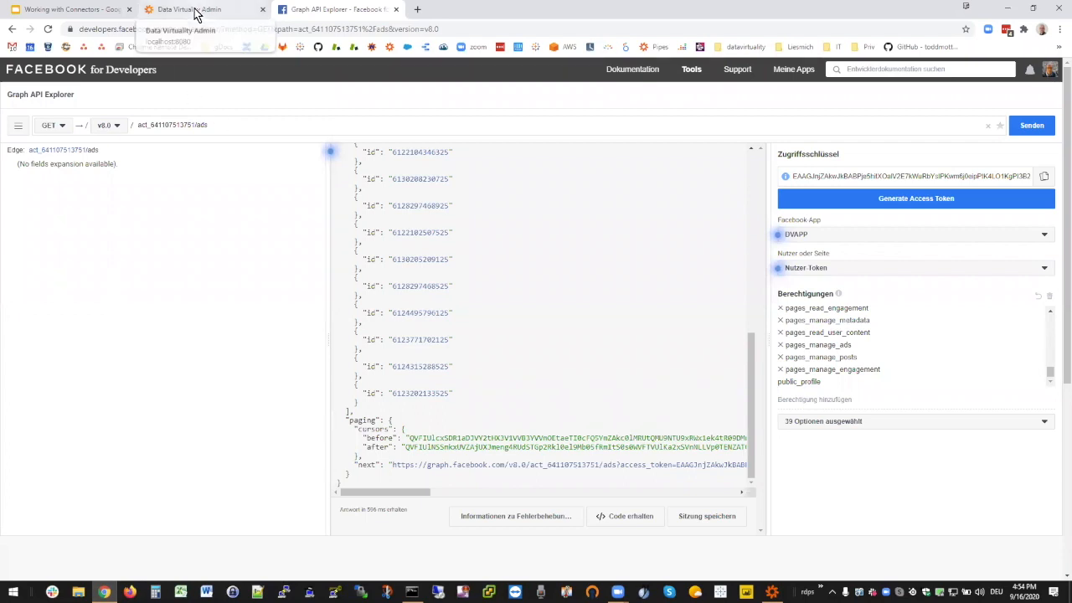
{"action": "left_click", "coordinate": [71, 9]}
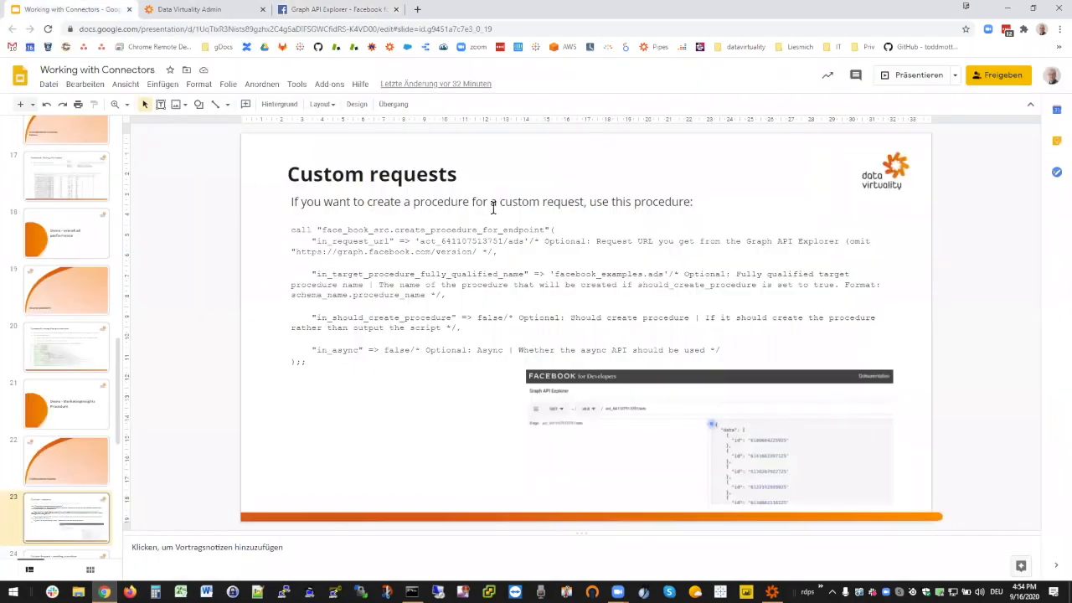
{"action": "left_click", "coordinate": [909, 77]}
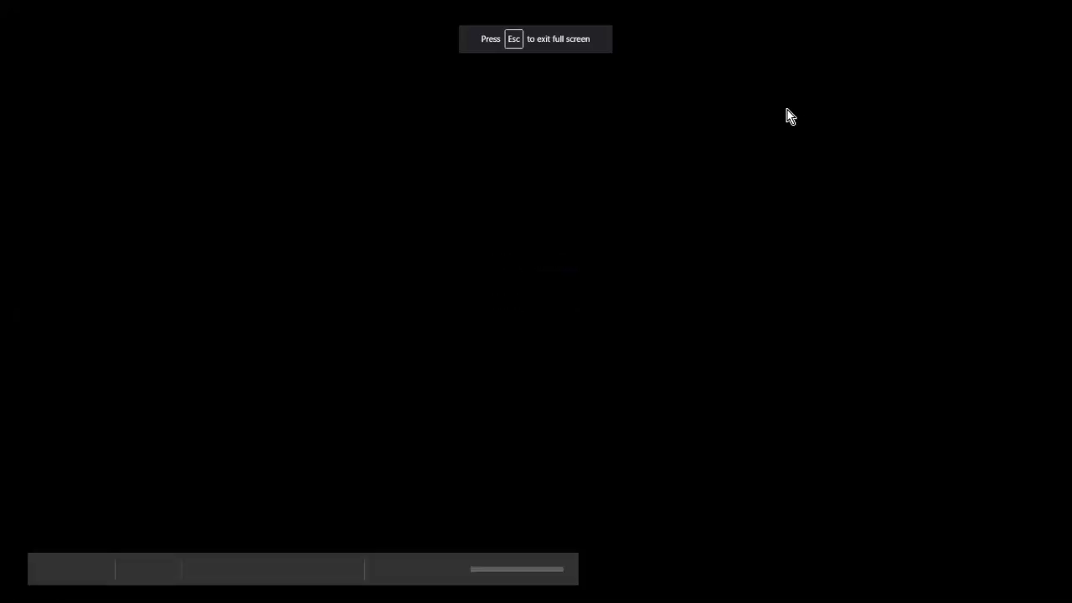
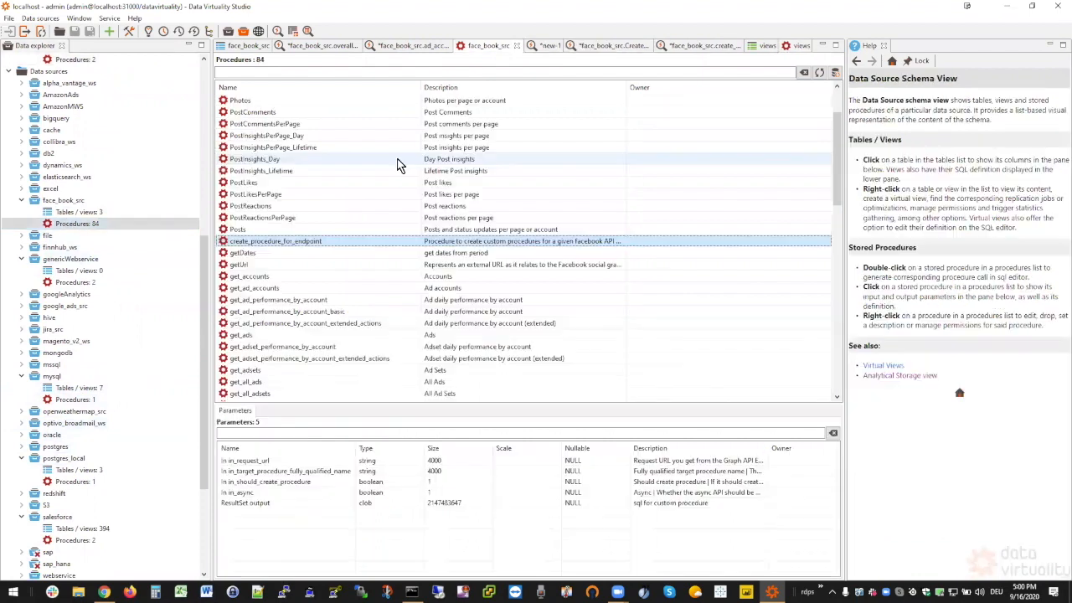
Step: Find the initializeMetadata procedure among the face_book_src procedures and select it
{"action": "scroll", "coordinate": [340, 326], "scroll_direction": "down", "scroll_amount": 5}
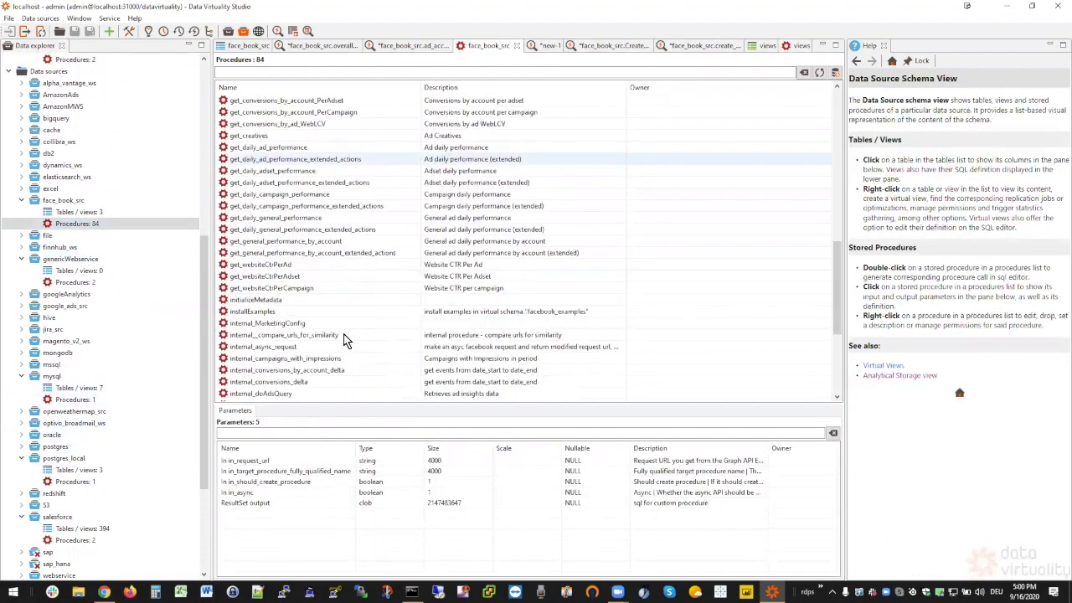
{"action": "left_click", "coordinate": [305, 301]}
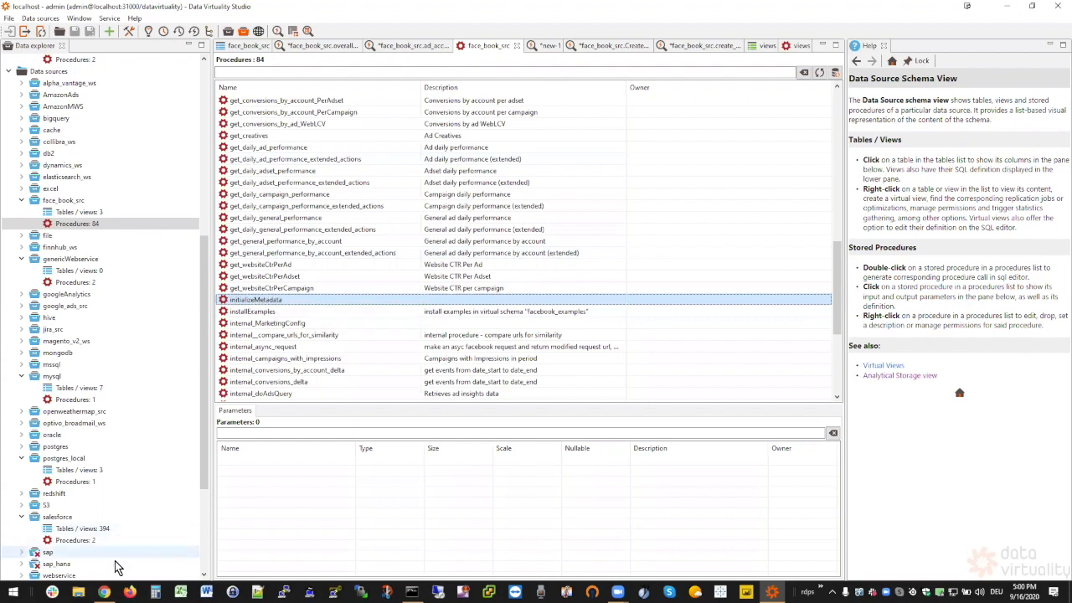
Step: Switch to Google Slides, present from the "Custom requests" slide and advance to the "Demo - Creating a custom request procedure" slide
{"action": "mouse_move", "coordinate": [104, 592]}
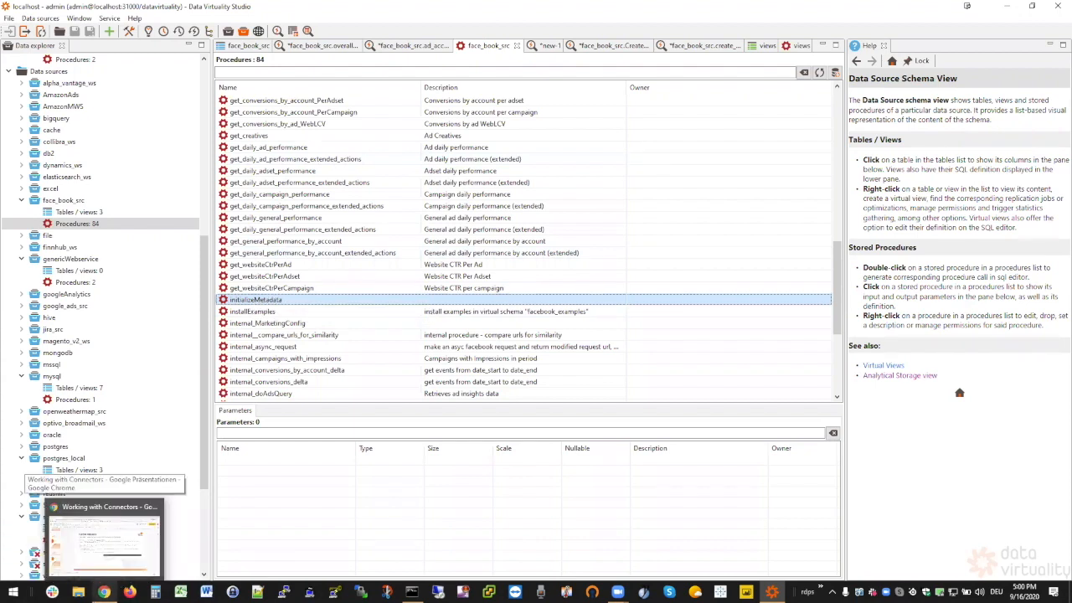
{"action": "left_click", "coordinate": [104, 545]}
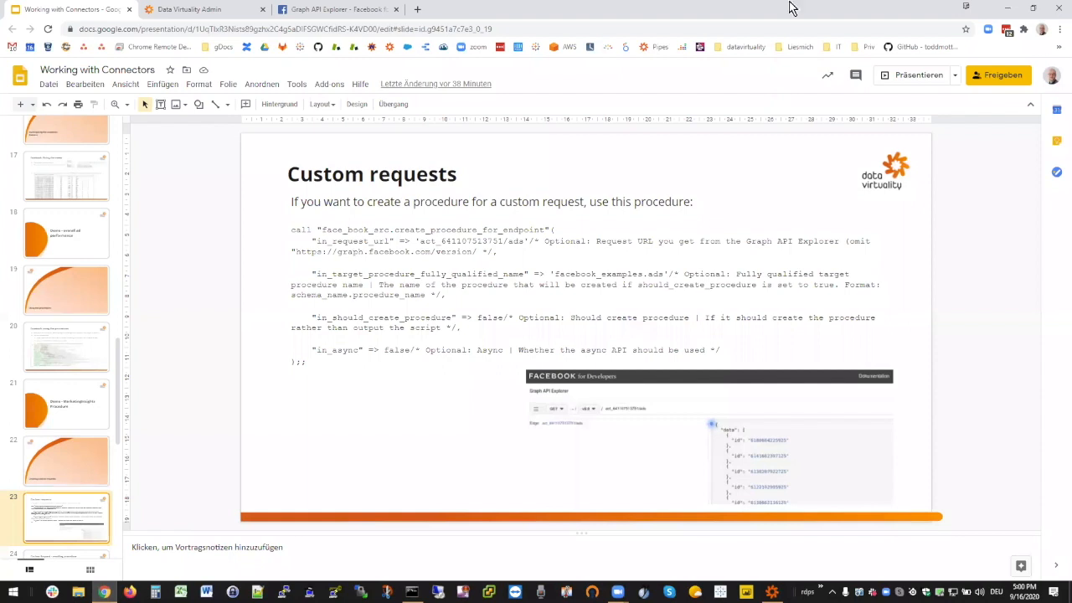
{"action": "left_click", "coordinate": [918, 77]}
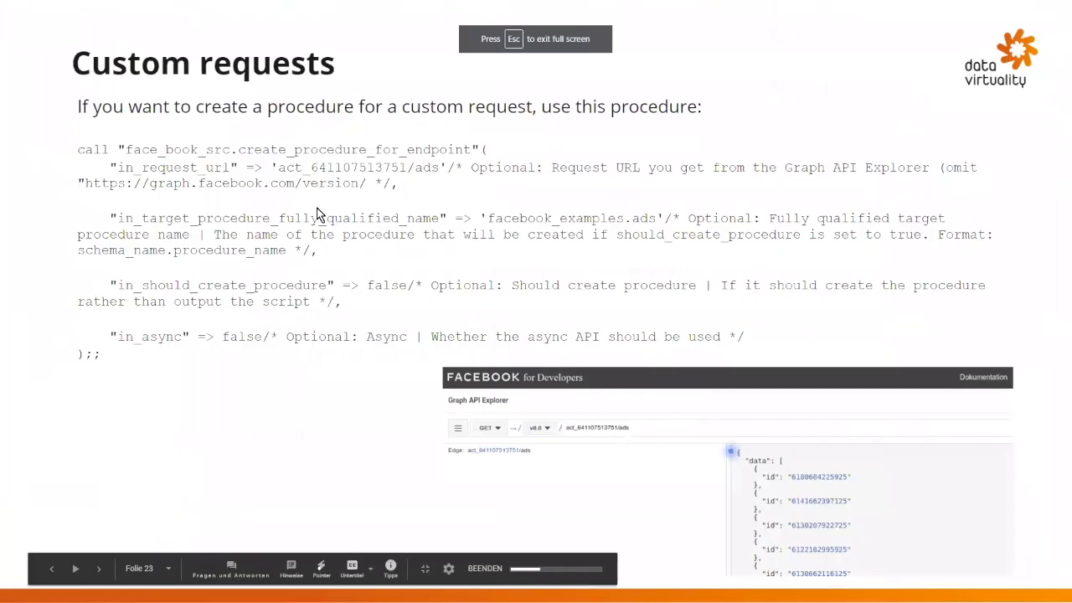
{"action": "left_click", "coordinate": [317, 208]}
{"action": "left_click", "coordinate": [317, 207]}
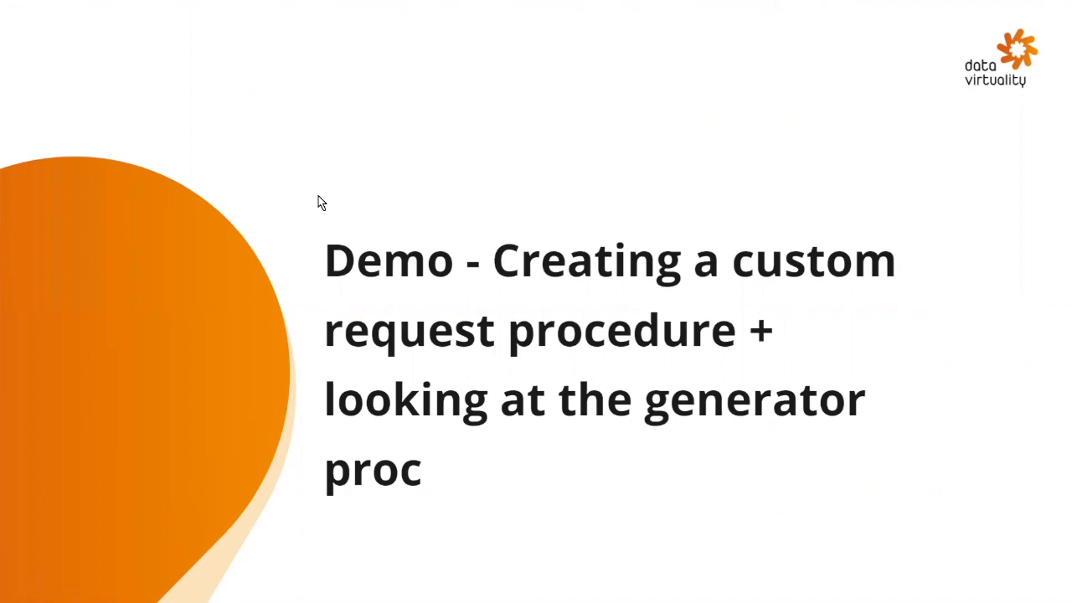
Step: Switch back to Data Virtuality Studio and open the script file face_book.sql in a new SQL editor
{"action": "key", "text": "alt+Tab"}
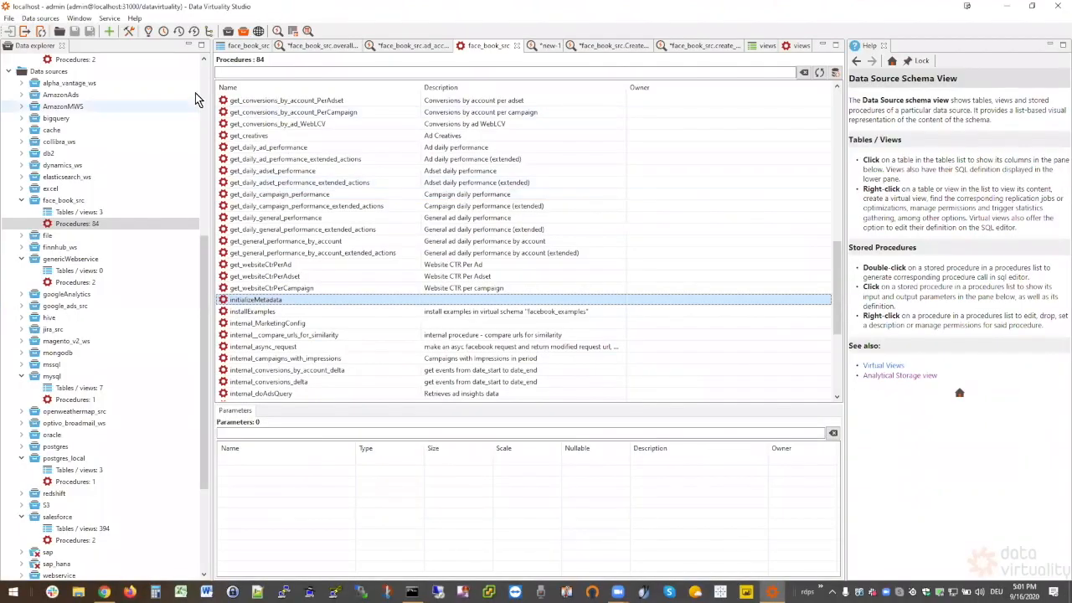
{"action": "left_click", "coordinate": [58, 32]}
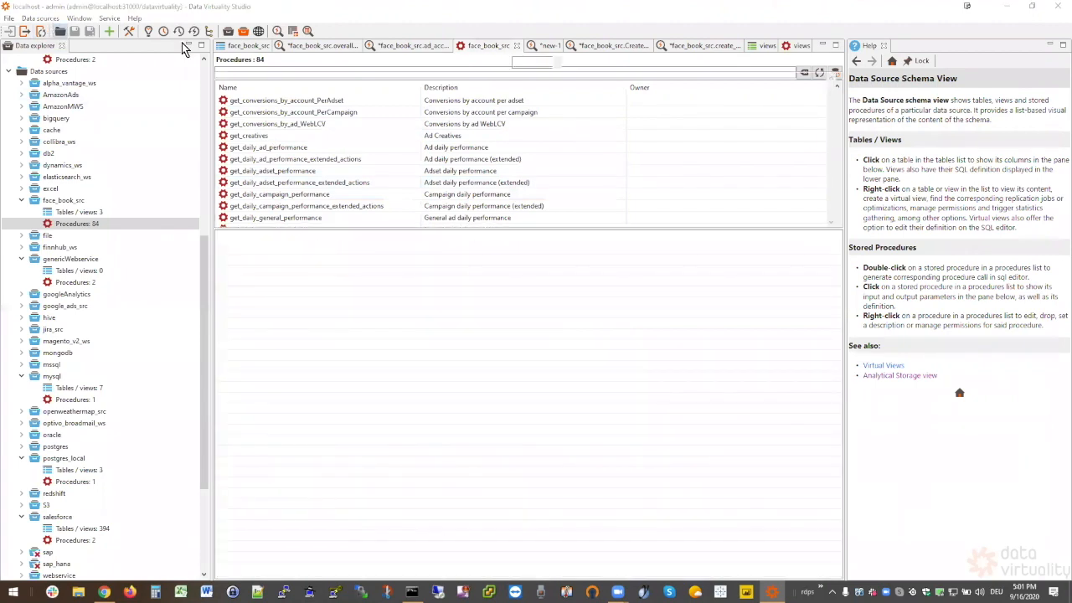
{"action": "left_click", "coordinate": [131, 127]}
{"action": "double_click", "coordinate": [131, 127]}
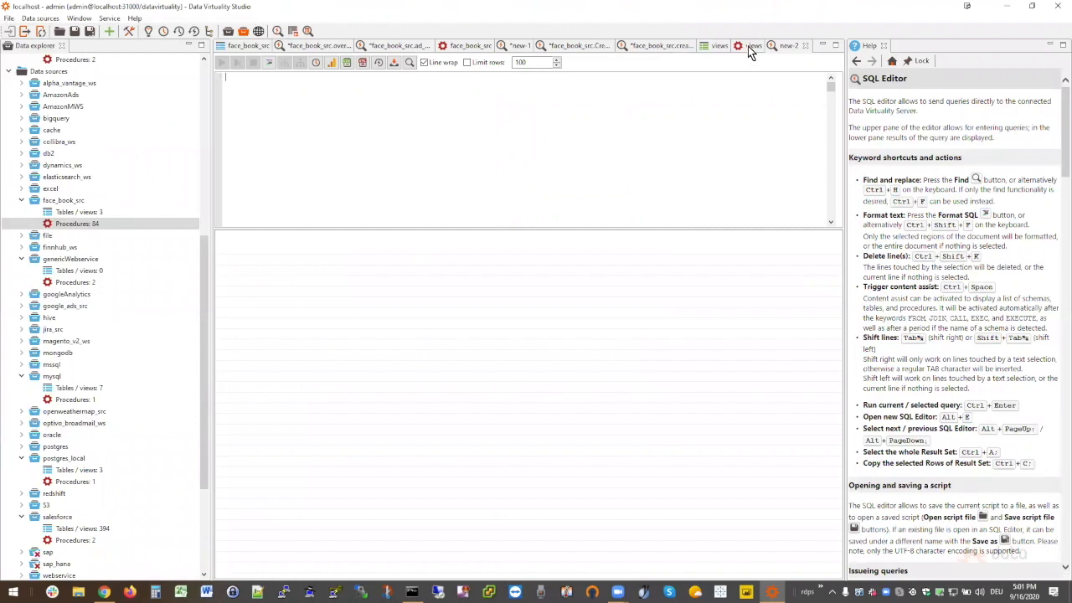
Step: Copy the name create_procedure_for_endpoint from its procedure call and search for it in face_book.sql
{"action": "left_click", "coordinate": [660, 48]}
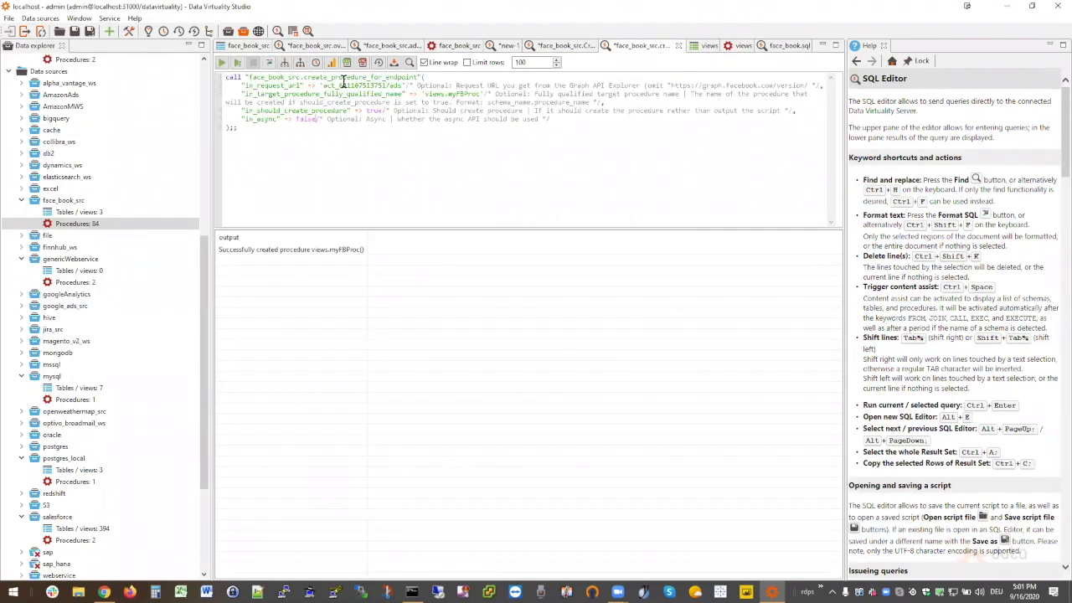
{"action": "double_click", "coordinate": [340, 78]}
{"action": "key", "text": "ctrl+c"}
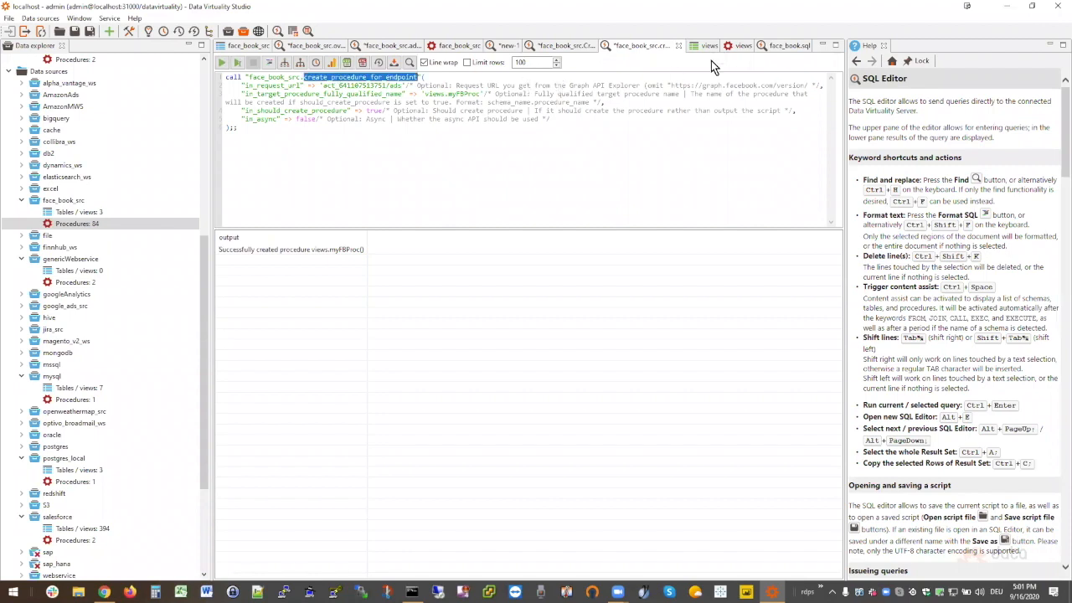
{"action": "left_click", "coordinate": [787, 46]}
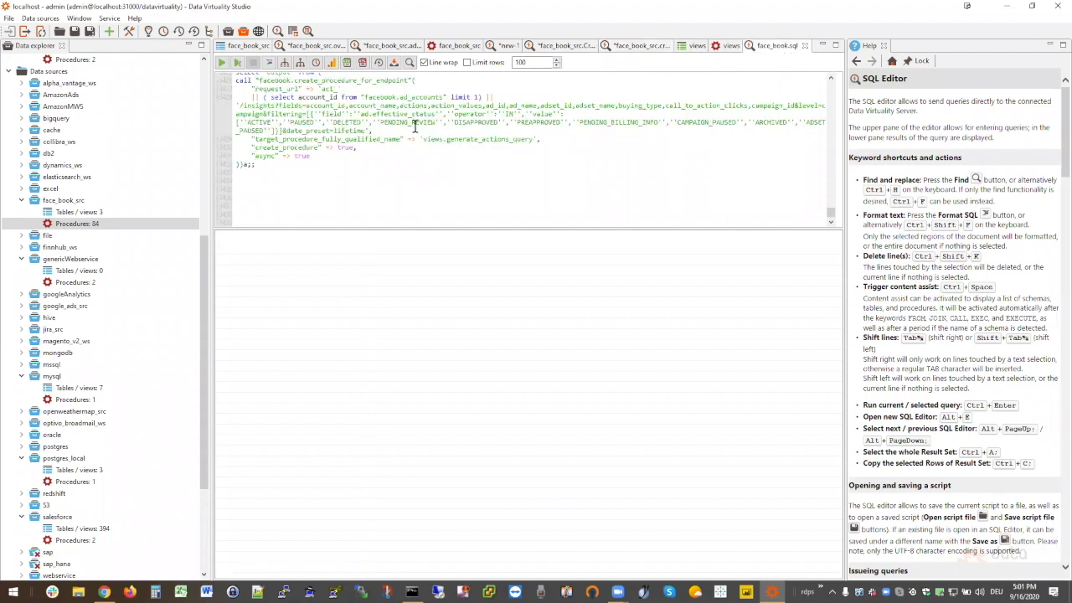
{"action": "key", "text": "ctrl+f"}
{"action": "key", "text": "ctrl+v"}
{"action": "key", "text": "Return"}
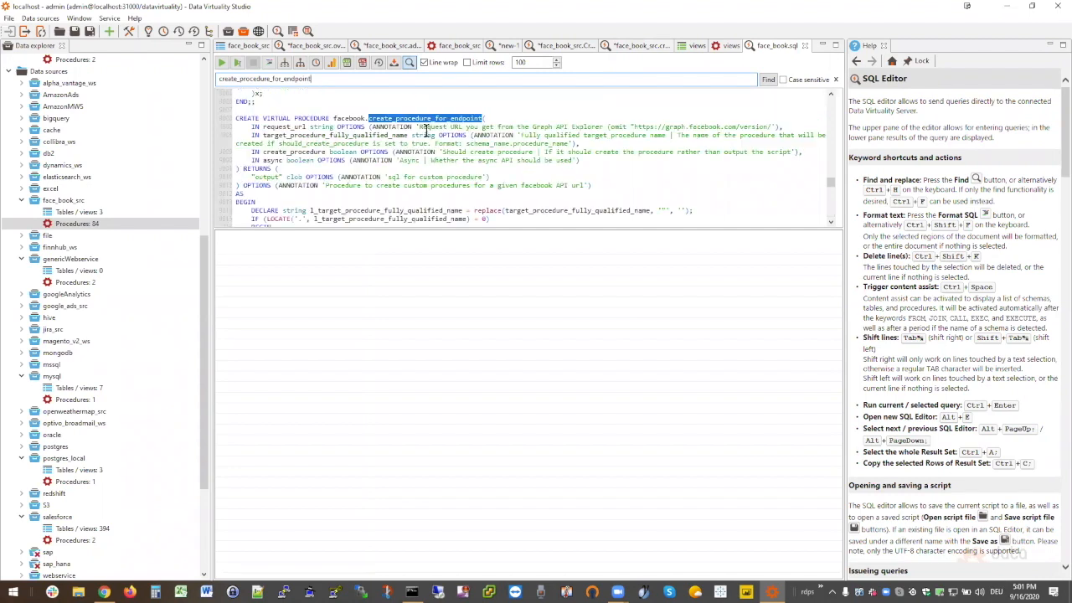
Step: Enlarge the query area and read through the body of the create_procedure_for_endpoint procedure in face_book.sql
{"action": "left_click_drag", "start_coordinate": [450, 230], "coordinate": [465, 523]}
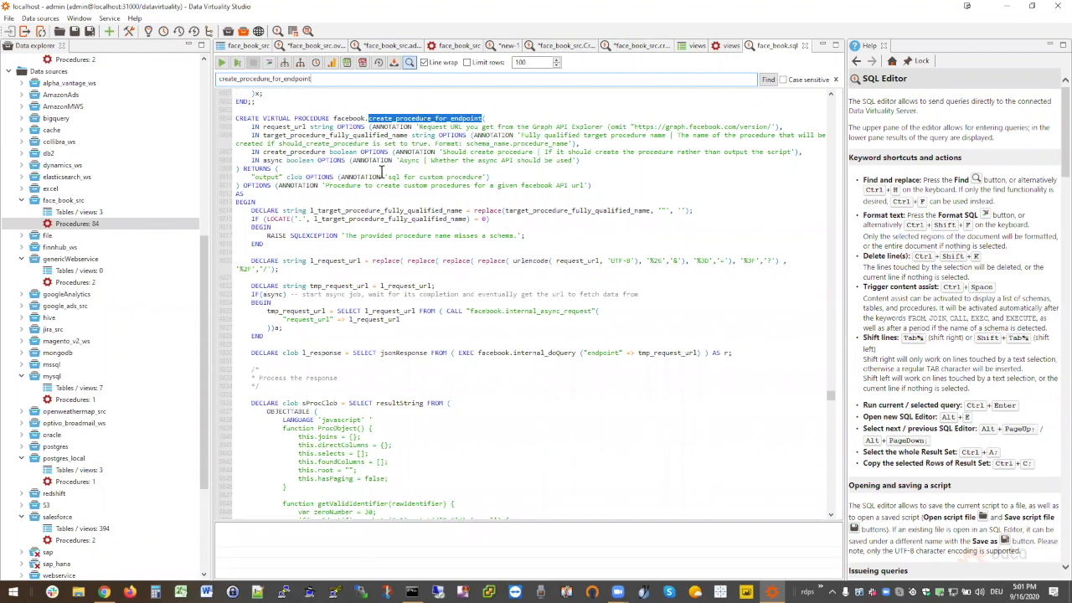
{"action": "left_click", "coordinate": [315, 235]}
{"action": "double_click", "coordinate": [300, 237]}
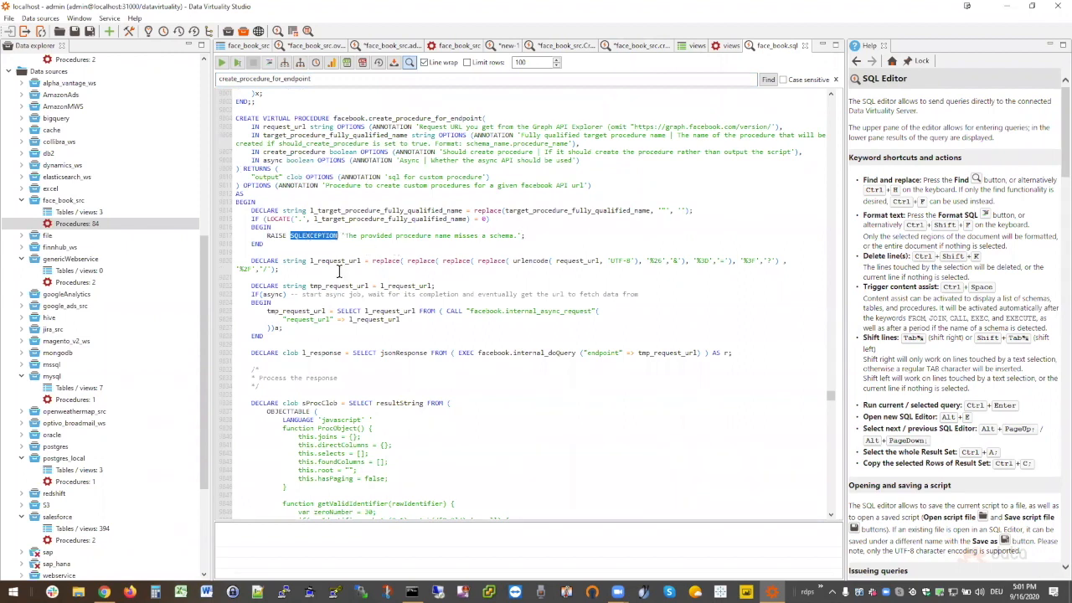
{"action": "scroll", "coordinate": [340, 270], "scroll_direction": "down", "scroll_amount": 7}
{"action": "scroll", "coordinate": [339, 294], "scroll_direction": "down", "scroll_amount": 15}
{"action": "scroll", "coordinate": [339, 287], "scroll_direction": "down", "scroll_amount": 16}
{"action": "scroll", "coordinate": [347, 289], "scroll_direction": "down", "scroll_amount": 16}
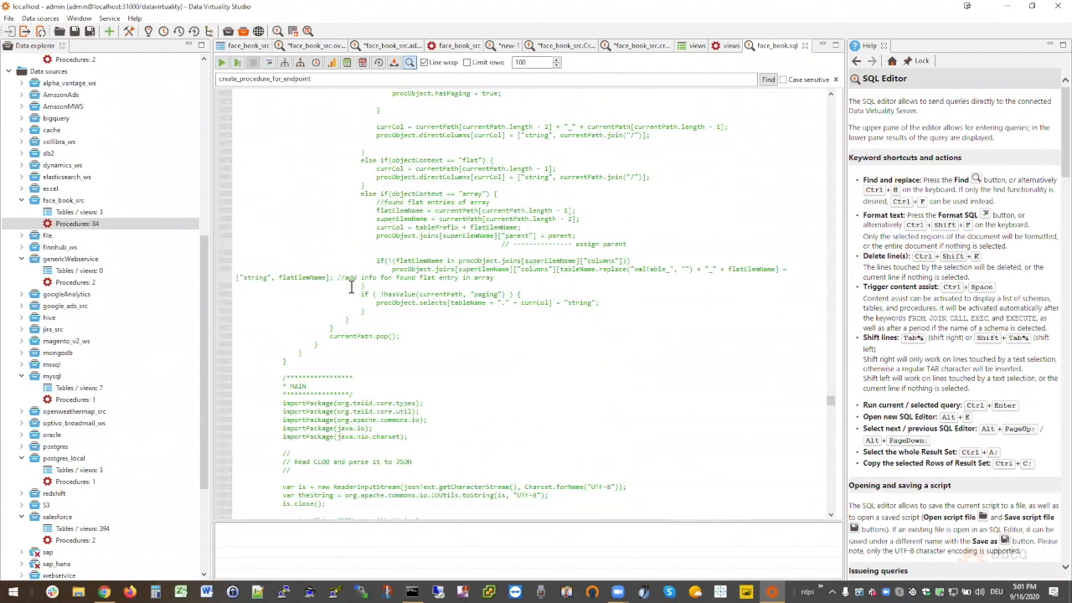
{"action": "scroll", "coordinate": [352, 287], "scroll_direction": "down", "scroll_amount": 4}
{"action": "scroll", "coordinate": [331, 284], "scroll_direction": "down", "scroll_amount": 17}
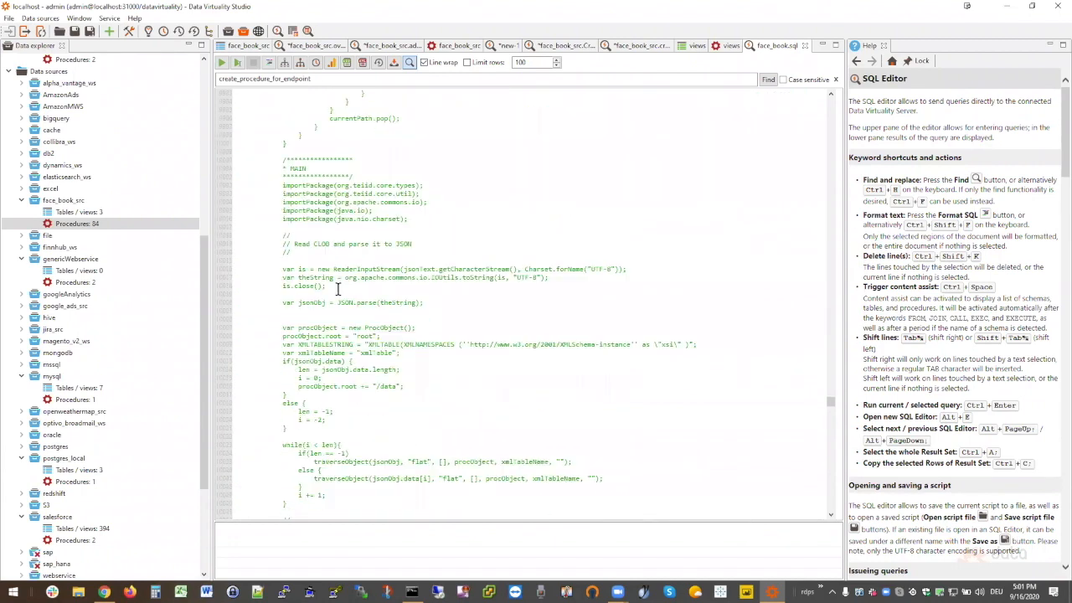
{"action": "scroll", "coordinate": [339, 297], "scroll_direction": "down", "scroll_amount": 15}
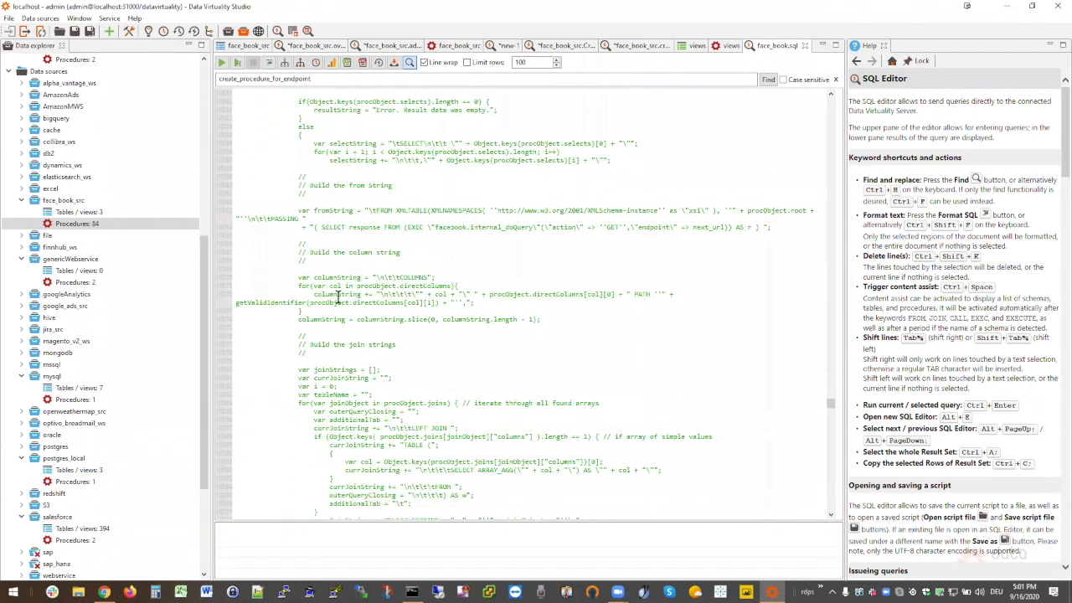
{"action": "scroll", "coordinate": [338, 299], "scroll_direction": "down", "scroll_amount": 15}
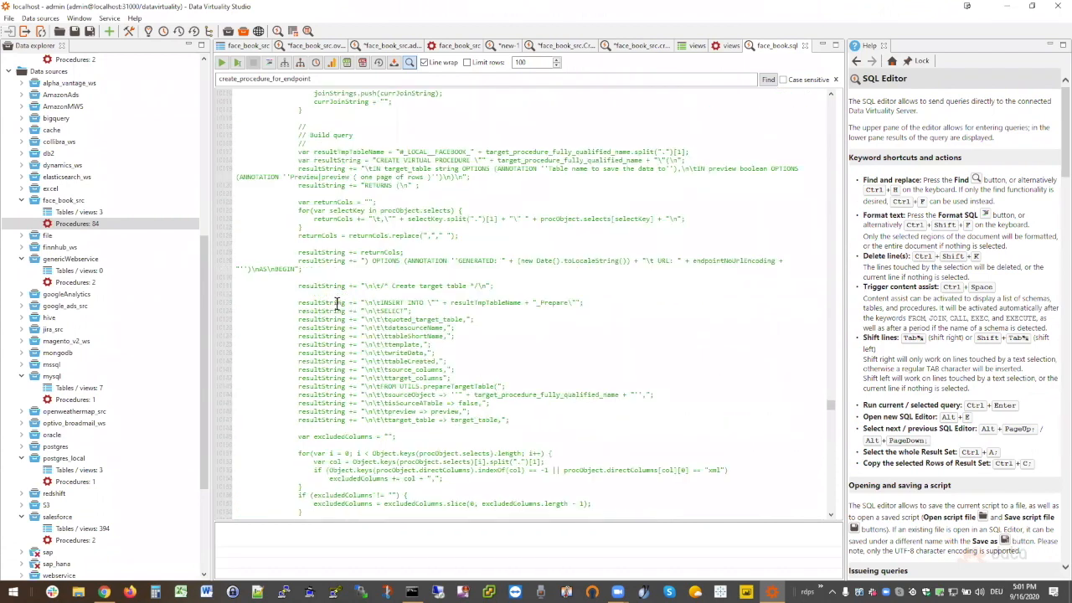
{"action": "scroll", "coordinate": [482, 325], "scroll_direction": "down", "scroll_amount": 4}
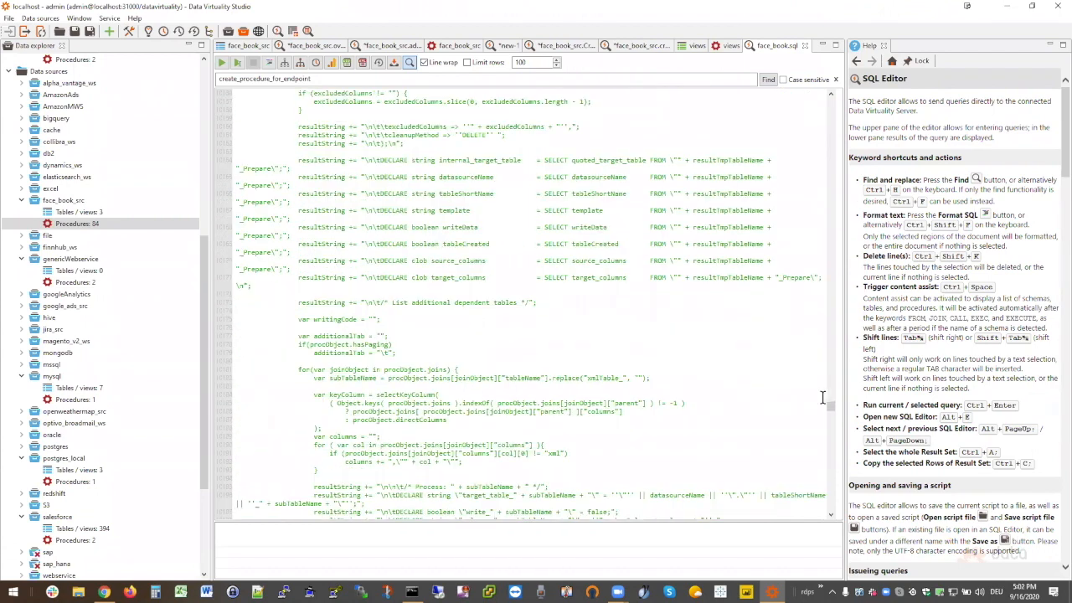
{"action": "scroll", "coordinate": [528, 302], "scroll_direction": "down", "scroll_amount": 8}
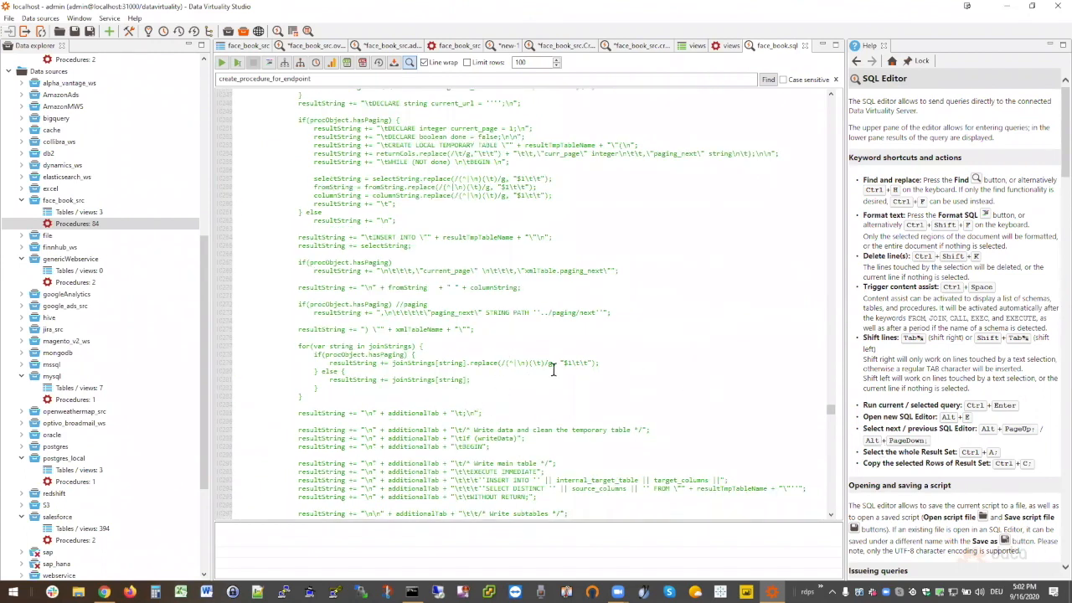
Step: Examine the end of the create_procedure_for_endpoint definition and highlight EXECUTE IMMEDIATE and sProcClob in its create_procedure branch
{"action": "left_click", "coordinate": [834, 457]}
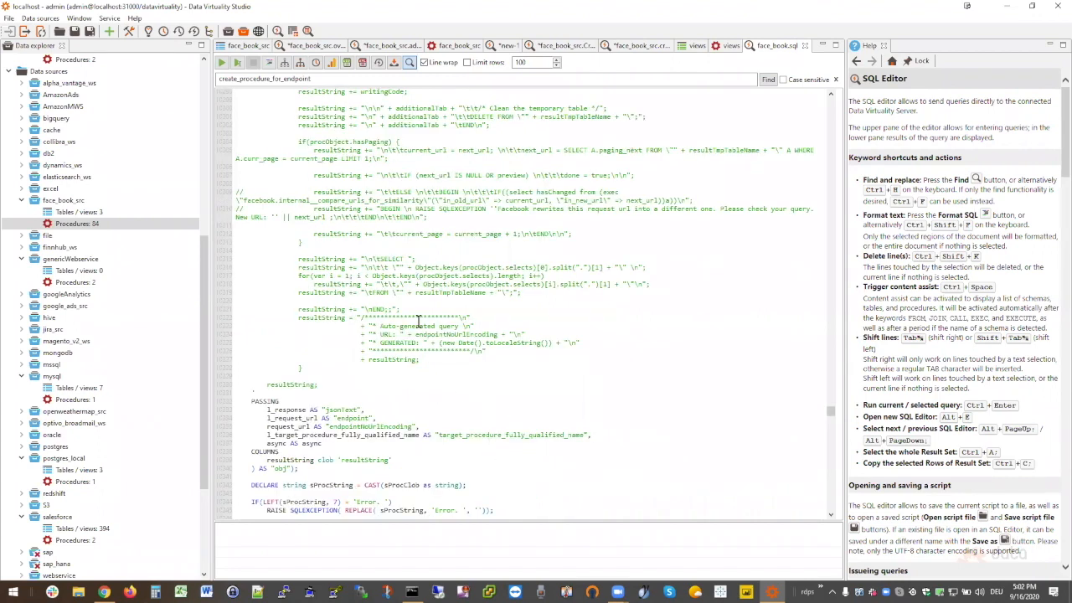
{"action": "scroll", "coordinate": [425, 339], "scroll_direction": "down", "scroll_amount": 3}
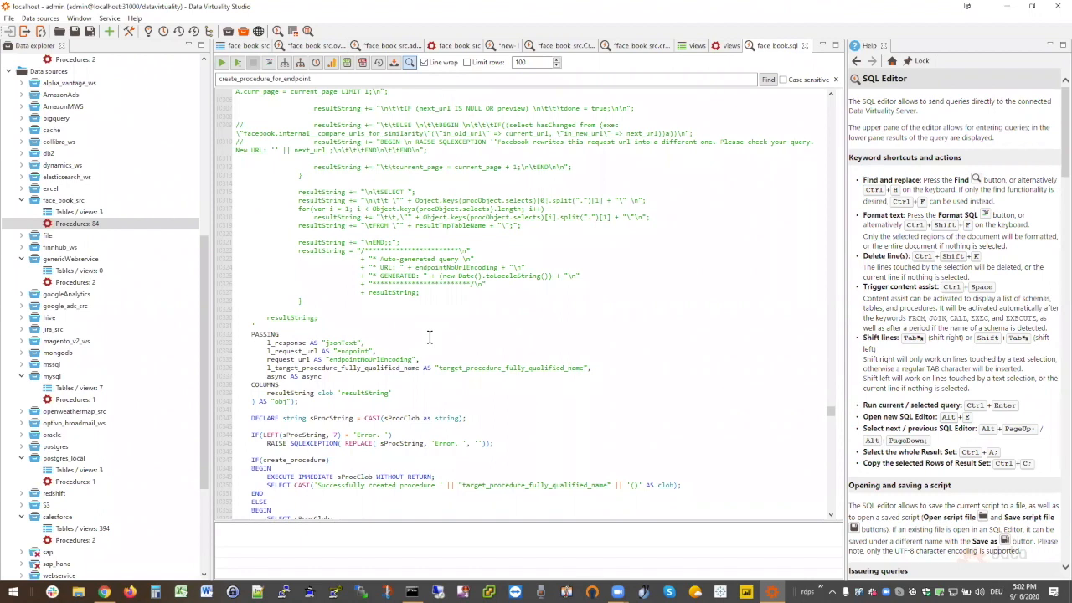
{"action": "scroll", "coordinate": [428, 336], "scroll_direction": "down", "scroll_amount": 2}
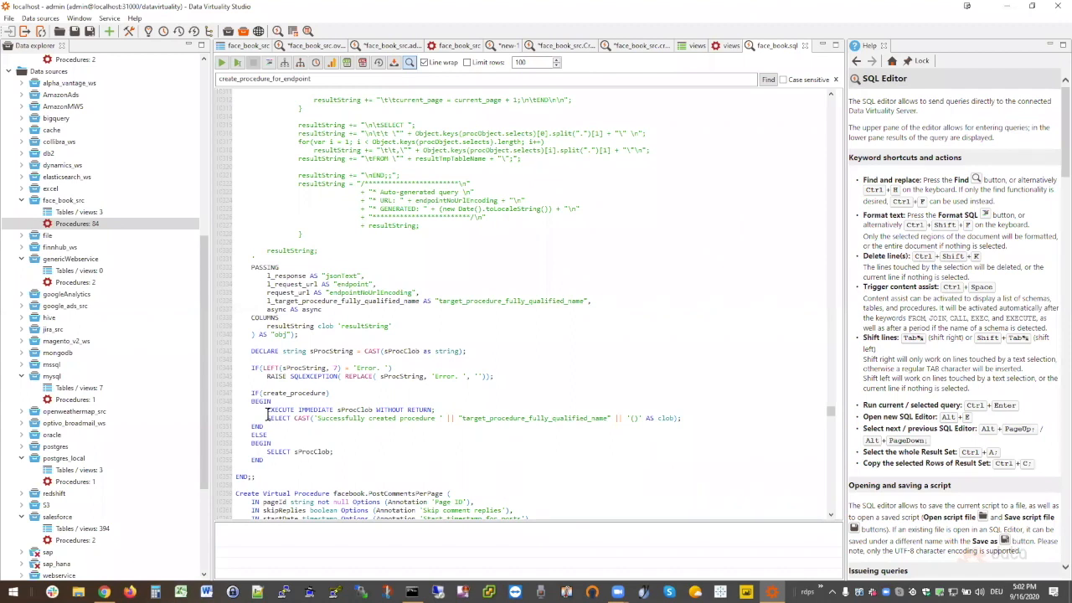
{"action": "left_click_drag", "start_coordinate": [267, 410], "coordinate": [338, 410]}
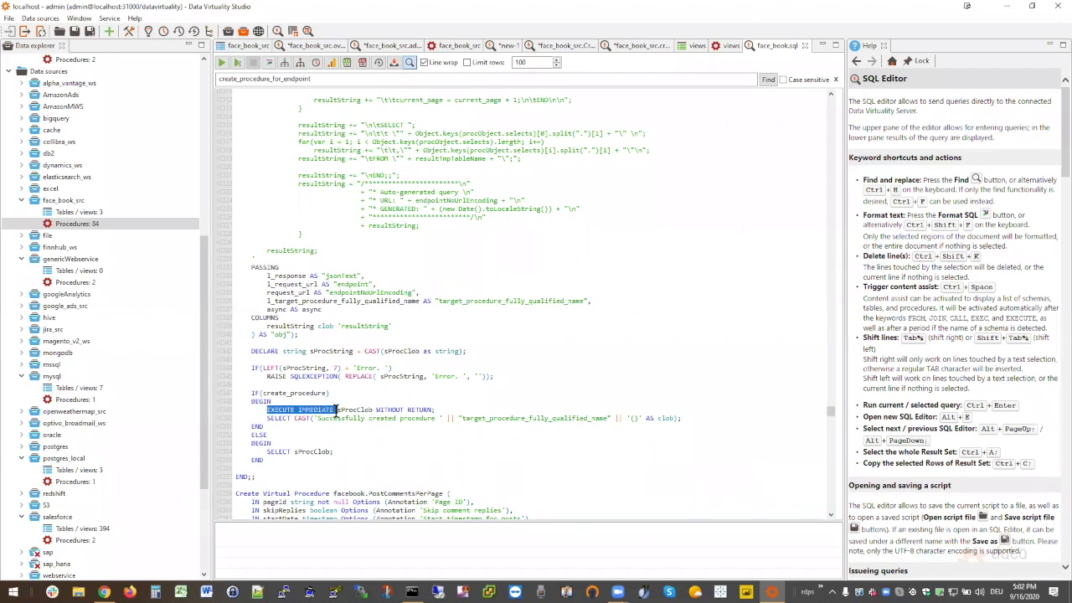
{"action": "double_click", "coordinate": [354, 410]}
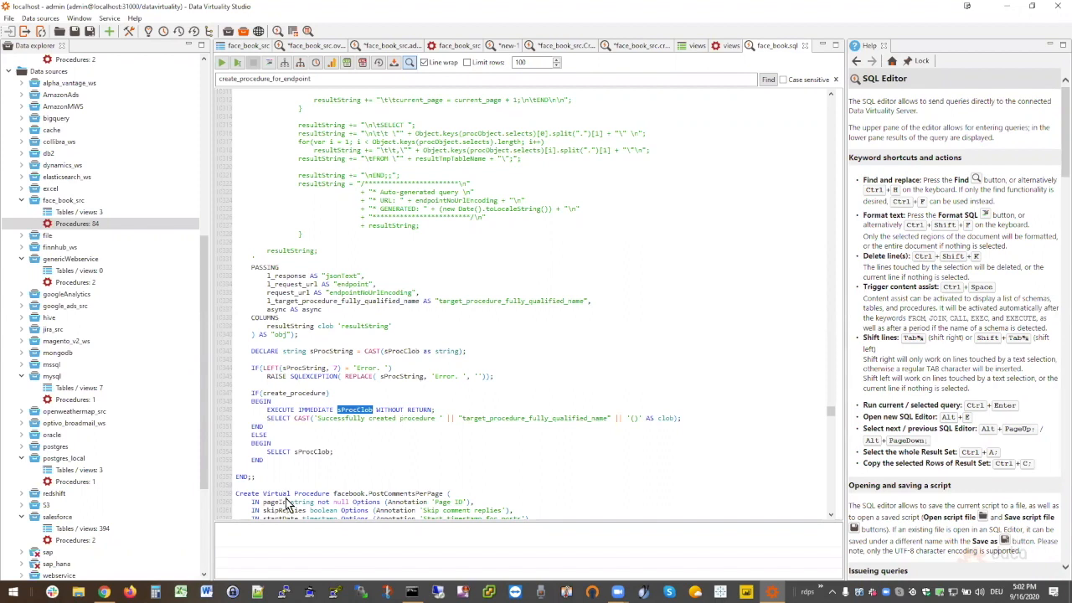
Step: Switch to the Google Slides presentation and advance to the "Replicating the results of the custom procedure" slide
{"action": "left_click", "coordinate": [104, 591]}
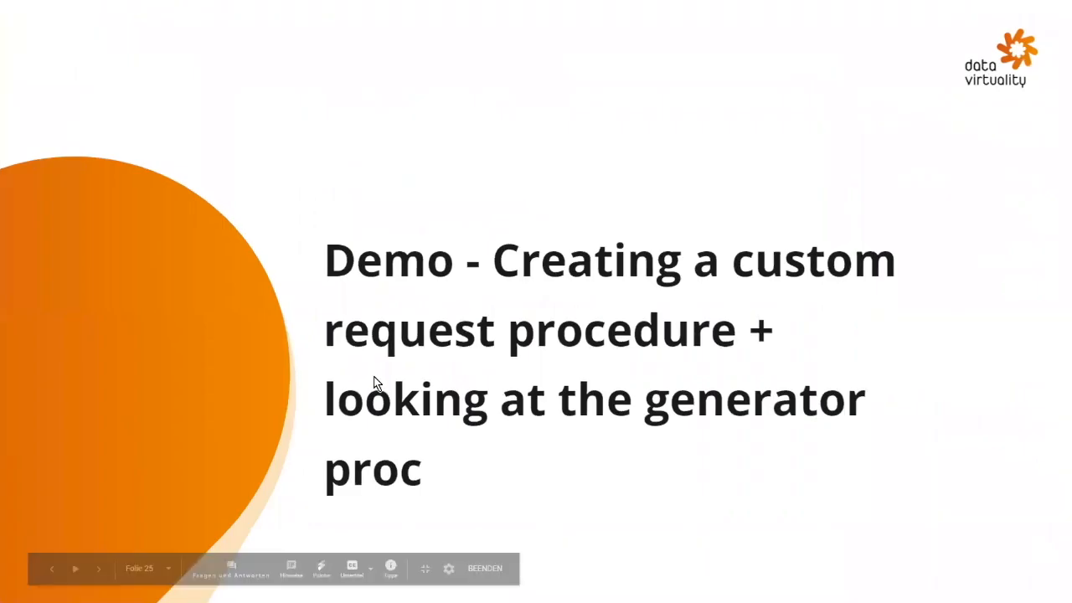
{"action": "left_click", "coordinate": [389, 349]}
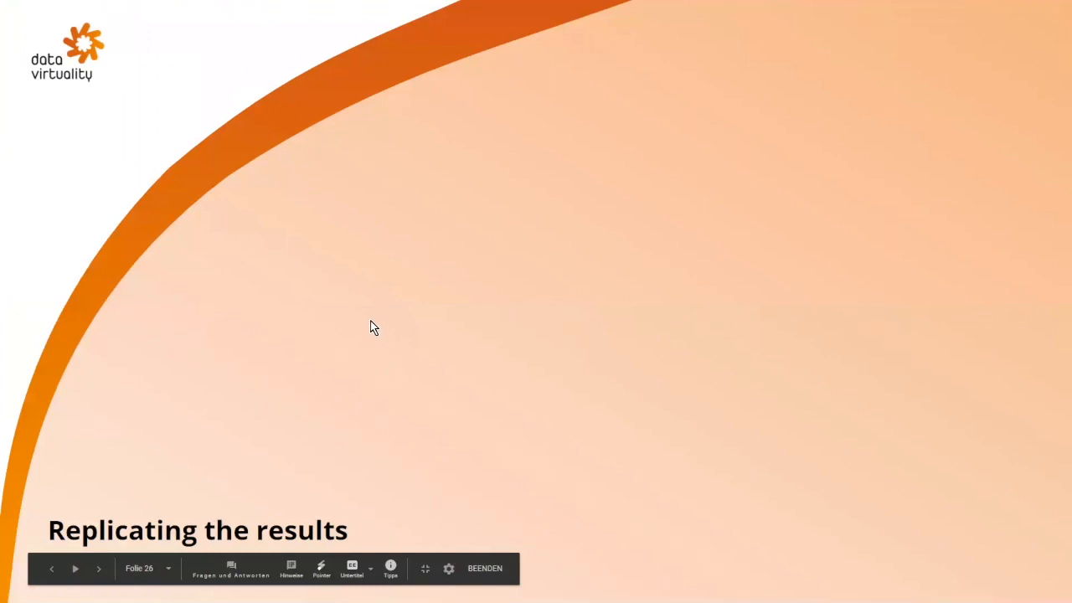
{"action": "left_click", "coordinate": [373, 328]}
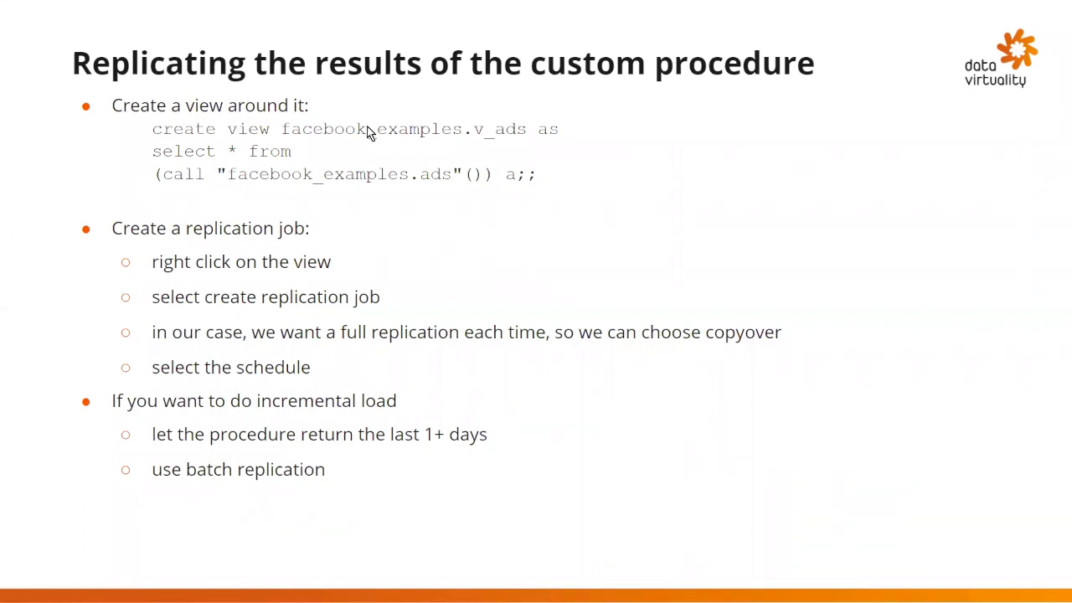
Step: Switch back to Data Virtuality Studio, generate a call to the views procedure myFBProc in a new SQL editor and run it
{"action": "key", "text": "alt+Tab"}
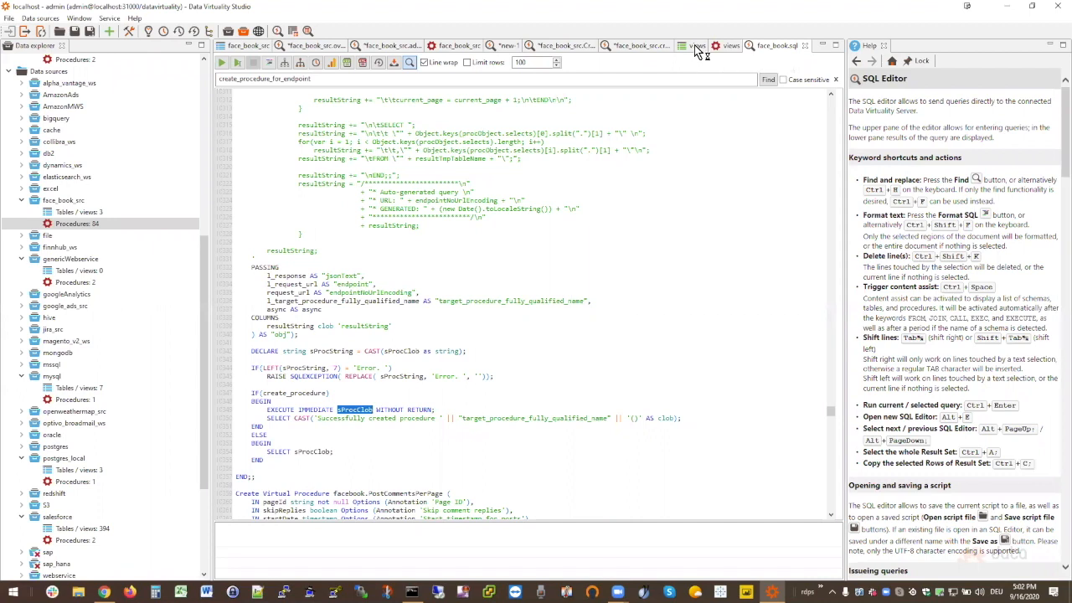
{"action": "left_click", "coordinate": [694, 51]}
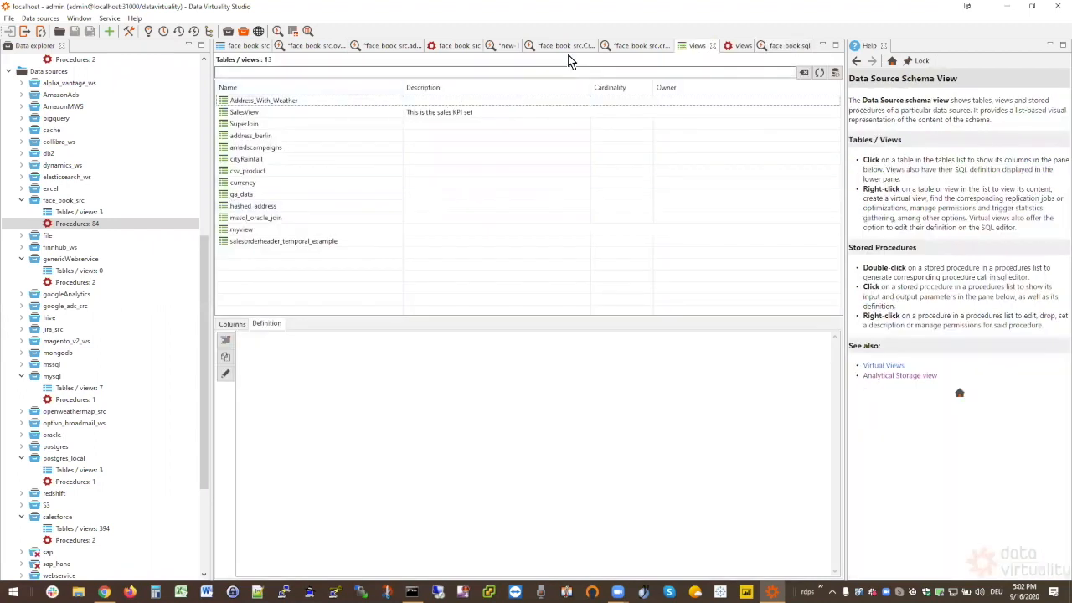
{"action": "left_click", "coordinate": [742, 45]}
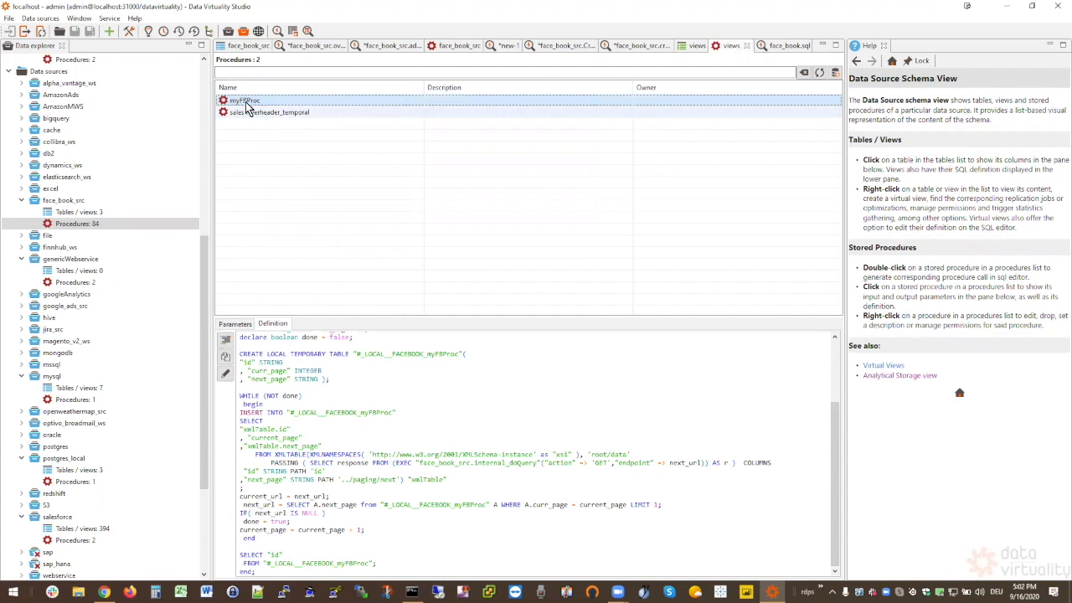
{"action": "double_click", "coordinate": [246, 101]}
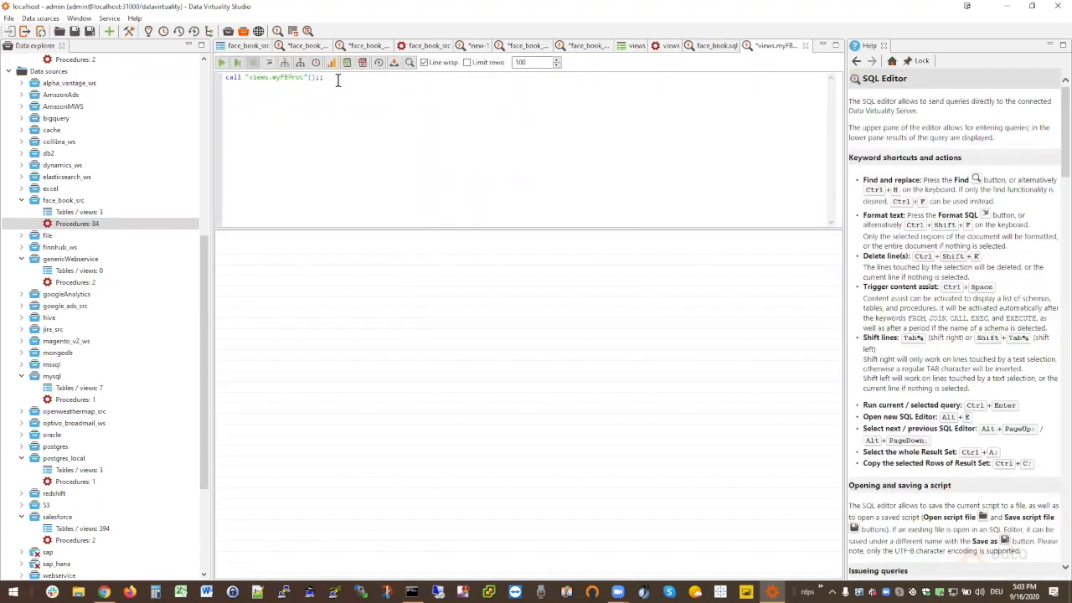
{"action": "key", "text": "ctrl+a"}
{"action": "key", "text": "ctrl+Return"}
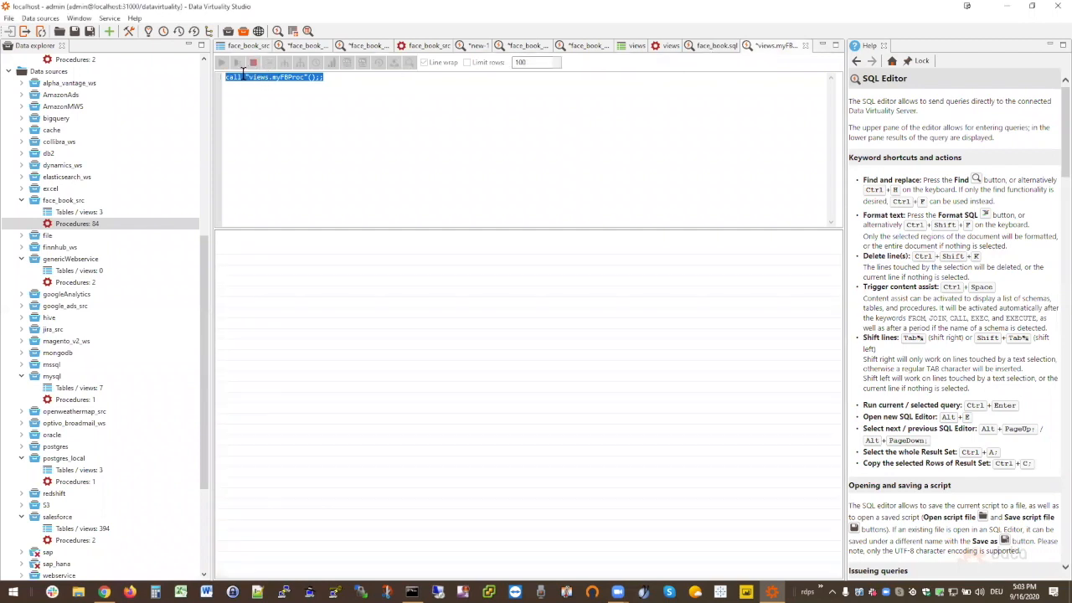
Step: Add the line "create view views.facebook_data as" above the myFBProc call
{"action": "left_click", "coordinate": [379, 151]}
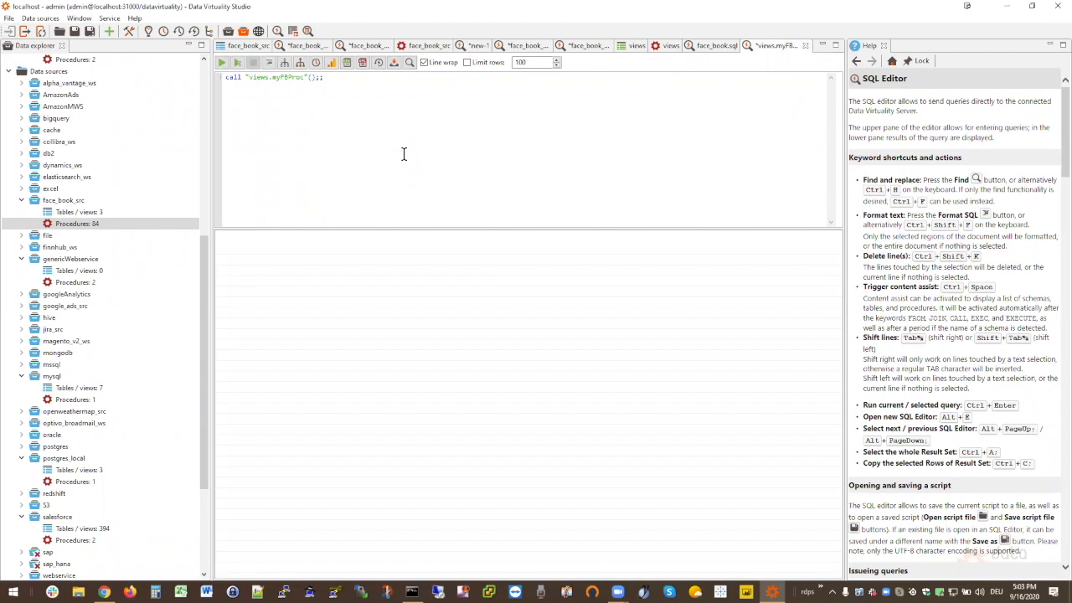
{"action": "key", "text": "Return"}
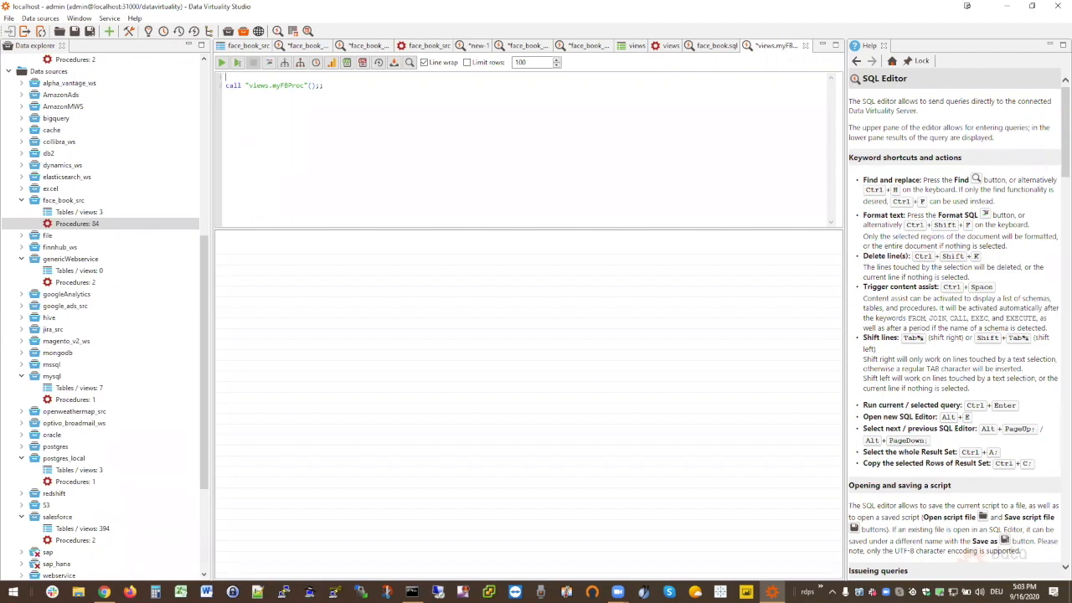
{"action": "type", "text": "create view viewsa"}
{"action": "key", "text": "BackSpace"}
{"action": "type", "text": "."}
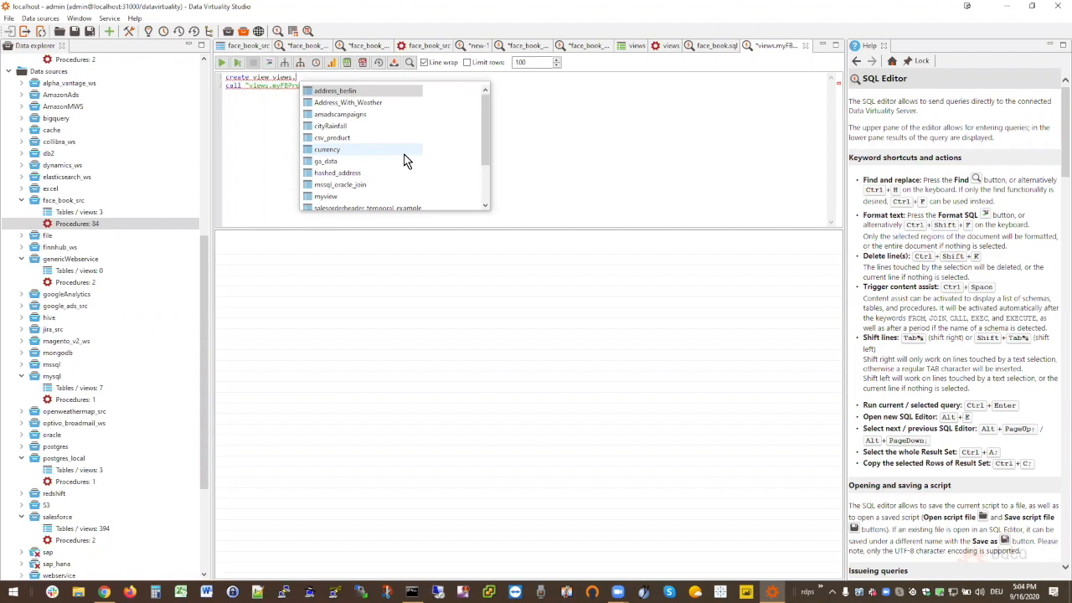
{"action": "type", "text": "face"}
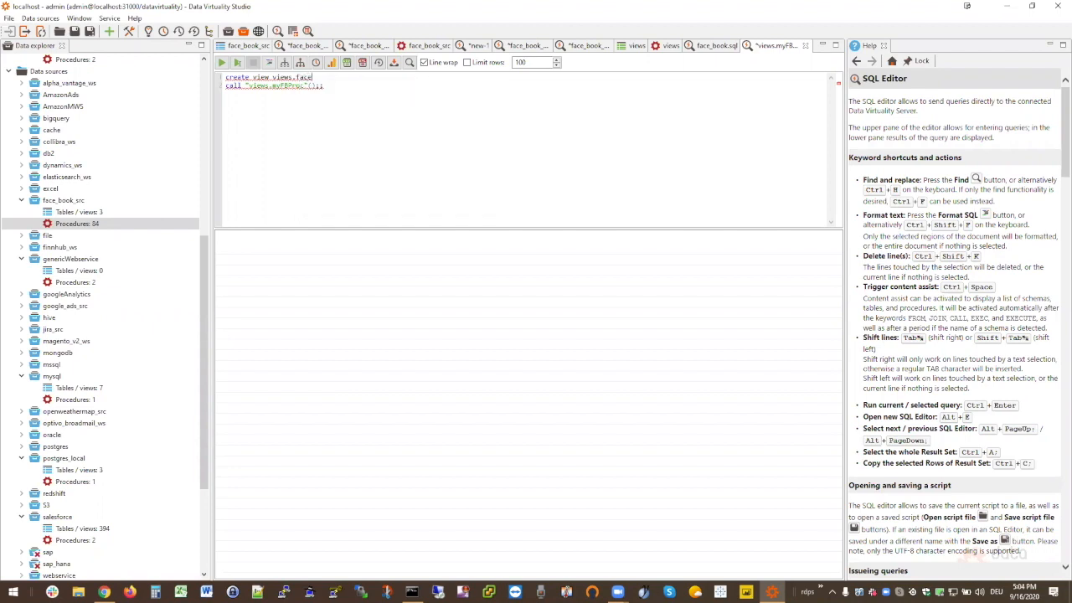
{"action": "type", "text": "book_data as"}
Step: Wrap the myFBProc call in "select * from ( )" with the alias a and run the create view statement
{"action": "key", "text": "Return"}
{"action": "type", "text": "select * "}
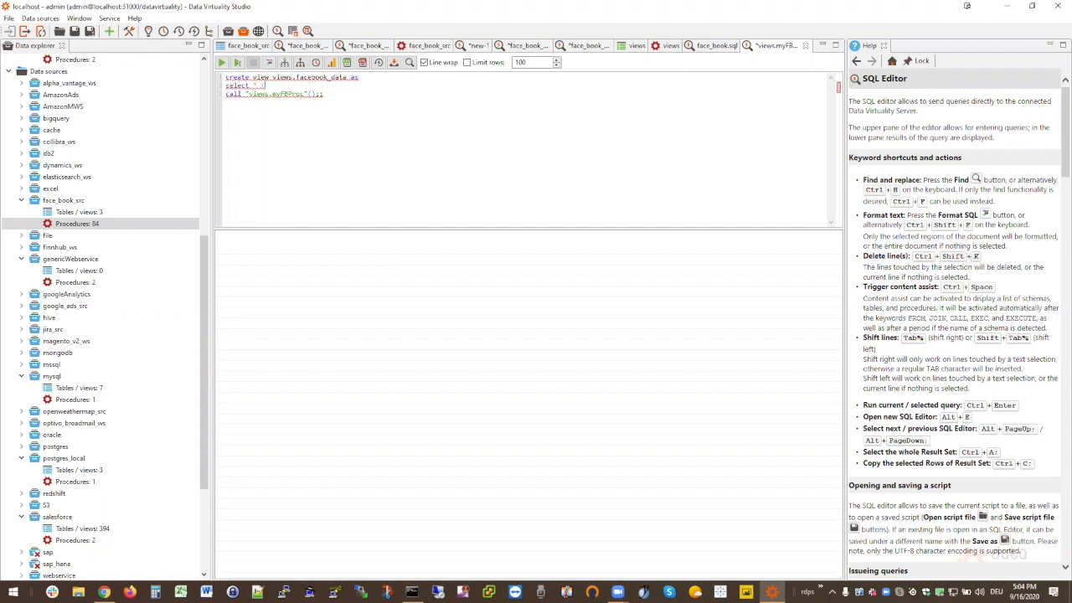
{"action": "type", "text": "from"}
{"action": "key", "text": "Escape"}
{"action": "key", "text": "Left"}
{"action": "type", "text": "a"}
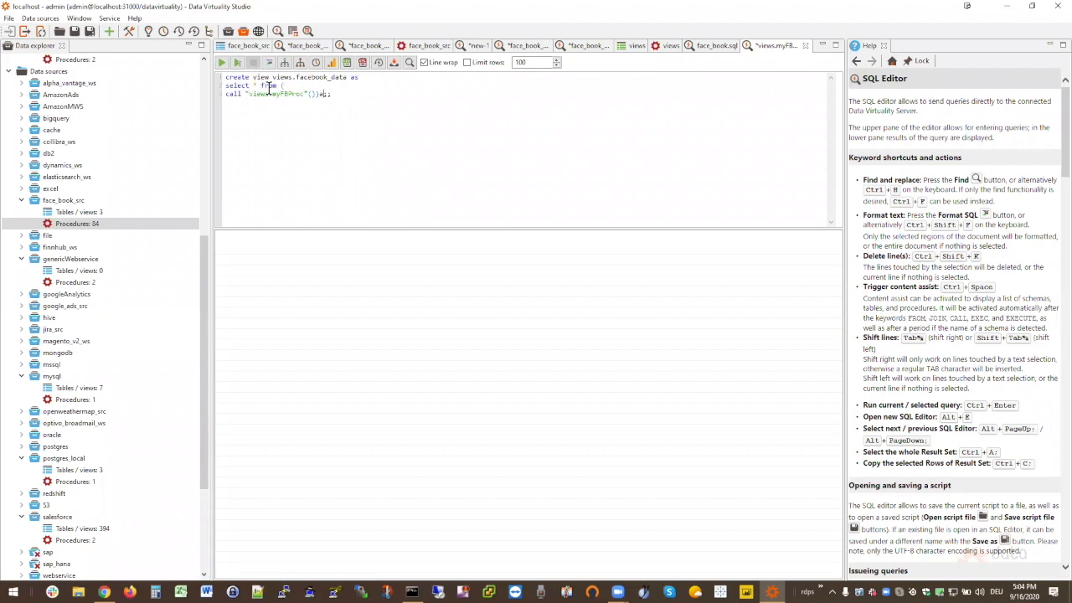
{"action": "left_click", "coordinate": [222, 63]}
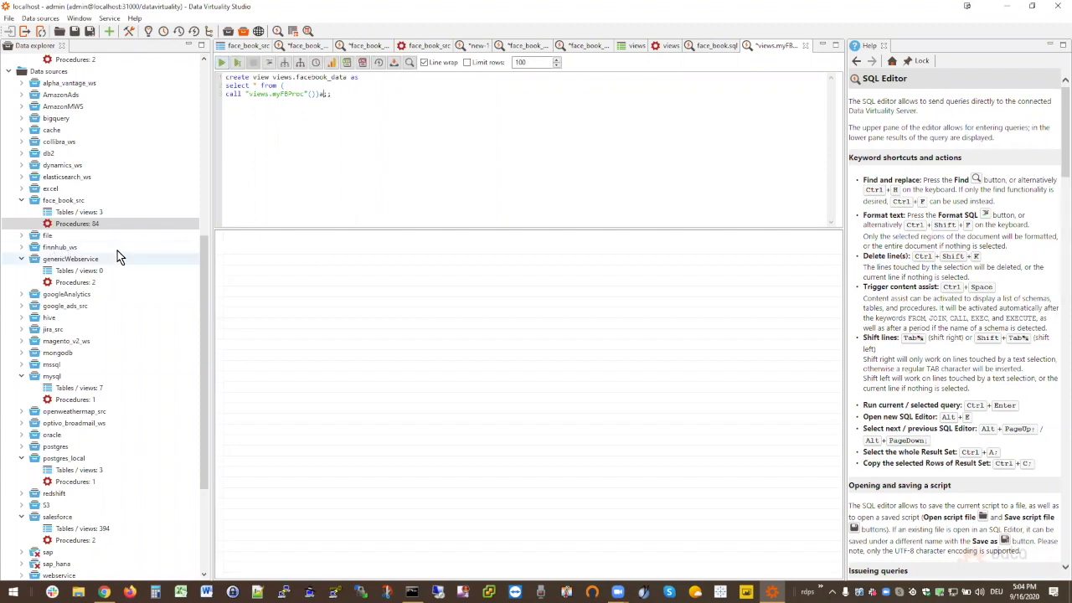
Step: Refresh the views schema's table list, select the facebook_data view and inspect its definition and columns
{"action": "scroll", "coordinate": [134, 331], "scroll_direction": "down", "scroll_amount": 5}
{"action": "scroll", "coordinate": [144, 255], "scroll_direction": "up", "scroll_amount": 8}
{"action": "left_click", "coordinate": [57, 156]}
{"action": "left_click", "coordinate": [819, 72]}
{"action": "left_click", "coordinate": [277, 194]}
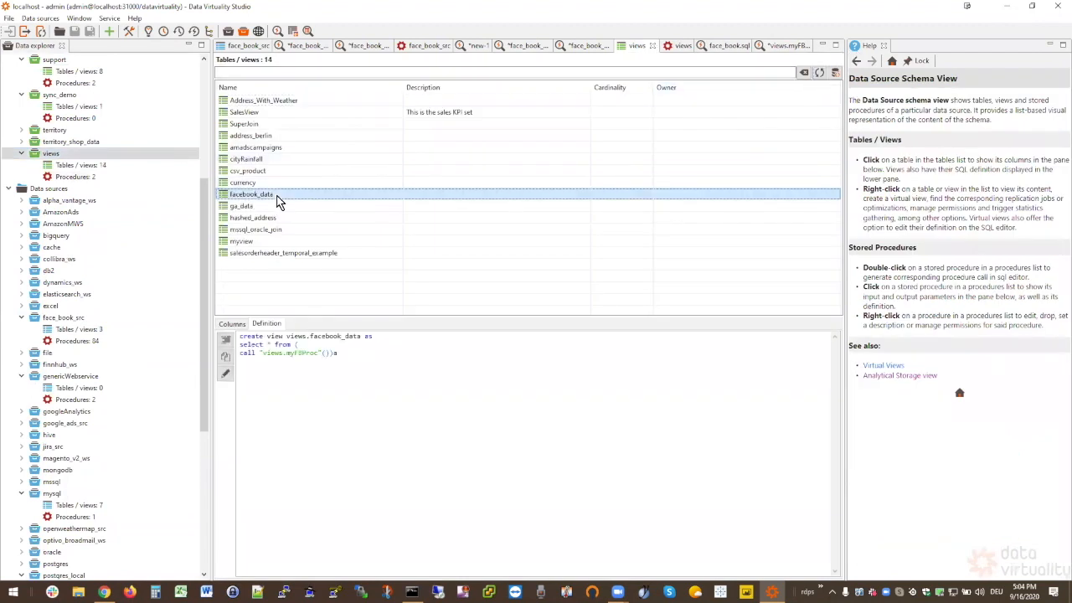
{"action": "left_click", "coordinate": [234, 324]}
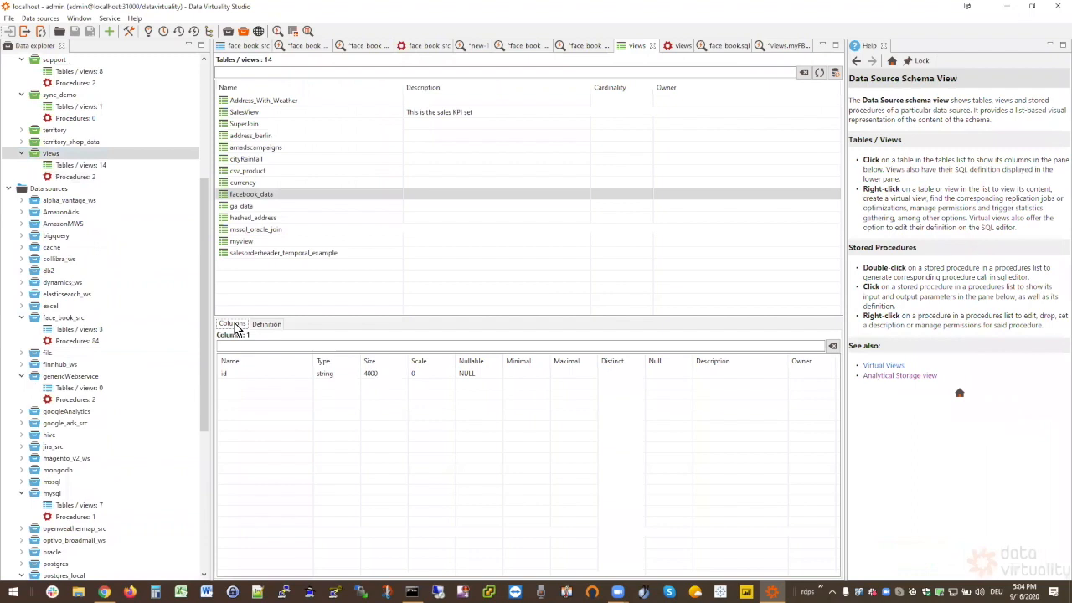
Step: Create a Copy Over replication job for the facebook_data view with target data source dwh and target table facebook_data
{"action": "left_click", "coordinate": [264, 195]}
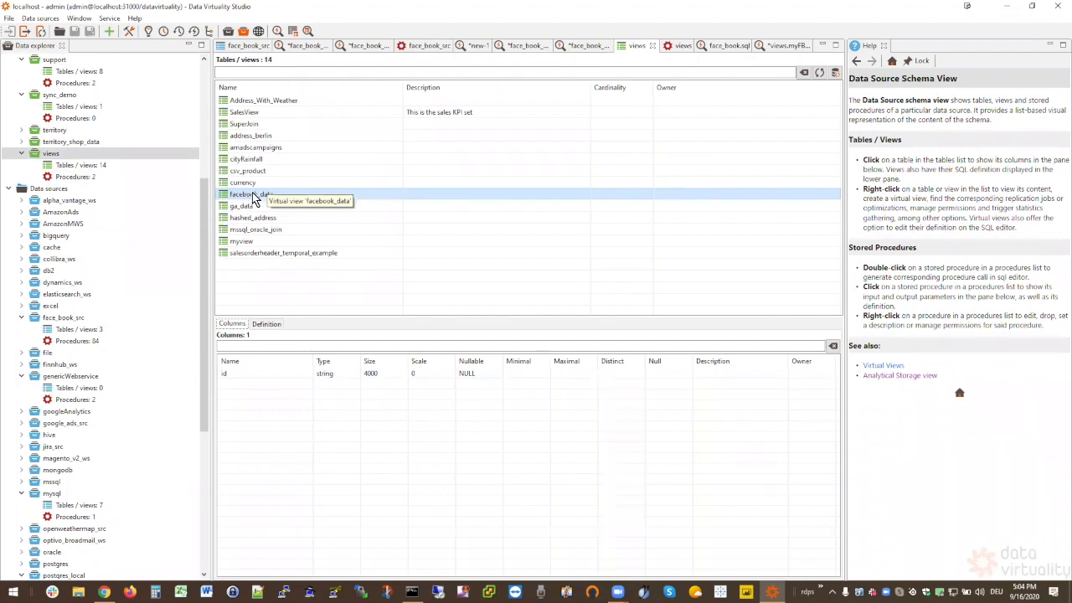
{"action": "right_click", "coordinate": [255, 195]}
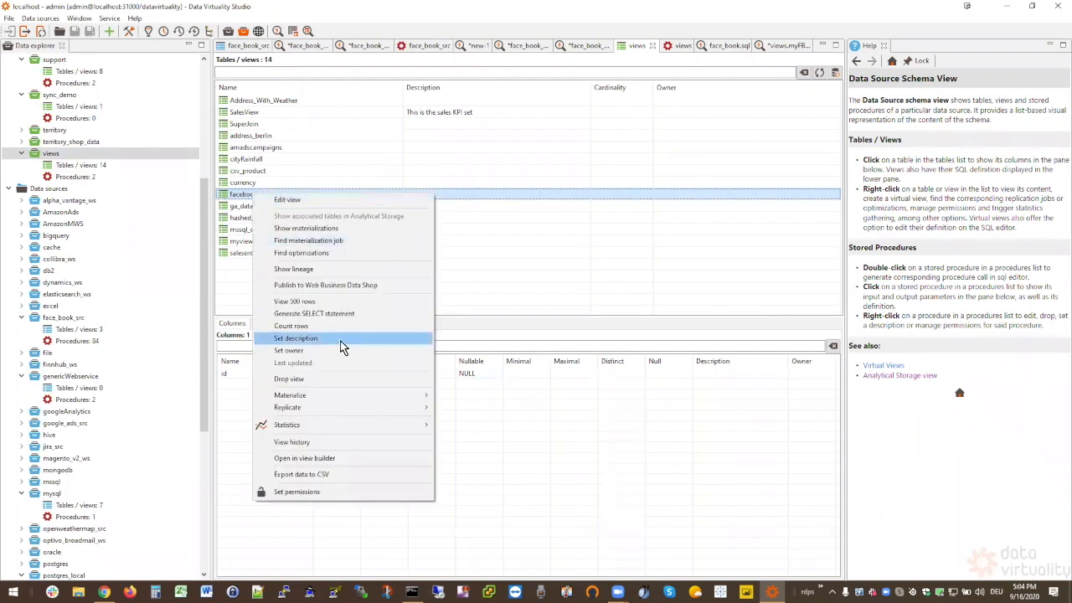
{"action": "mouse_move", "coordinate": [410, 408]}
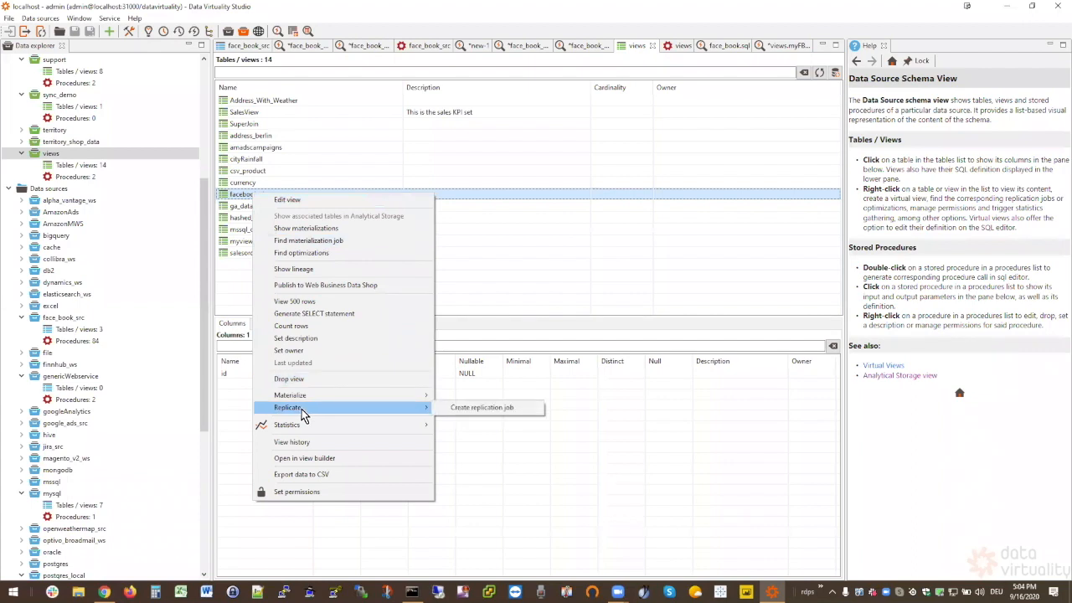
{"action": "left_click", "coordinate": [462, 409]}
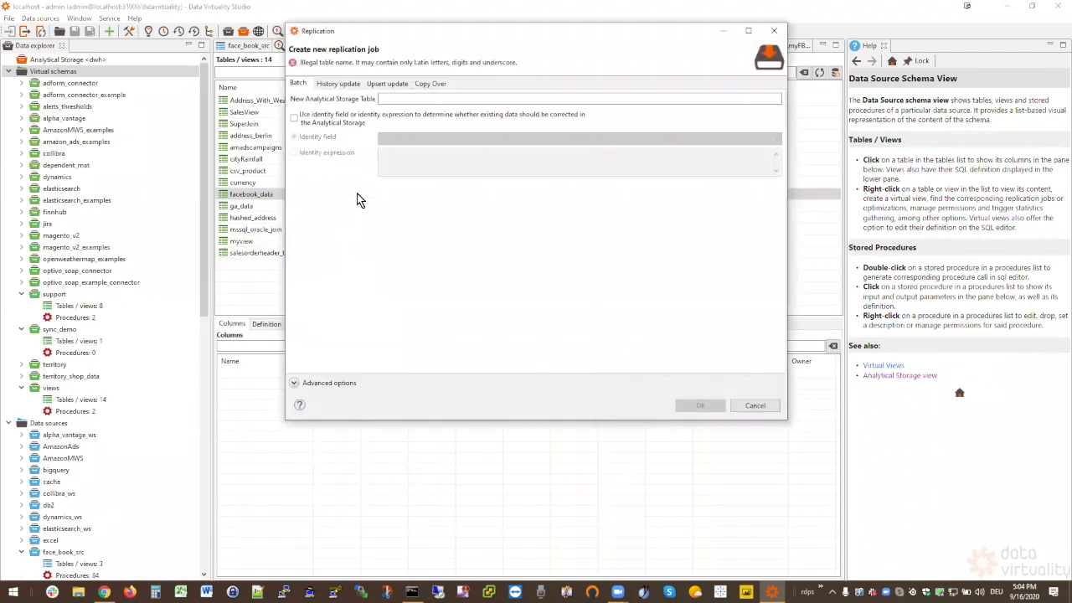
{"action": "left_click", "coordinate": [431, 84]}
{"action": "left_click", "coordinate": [374, 102]}
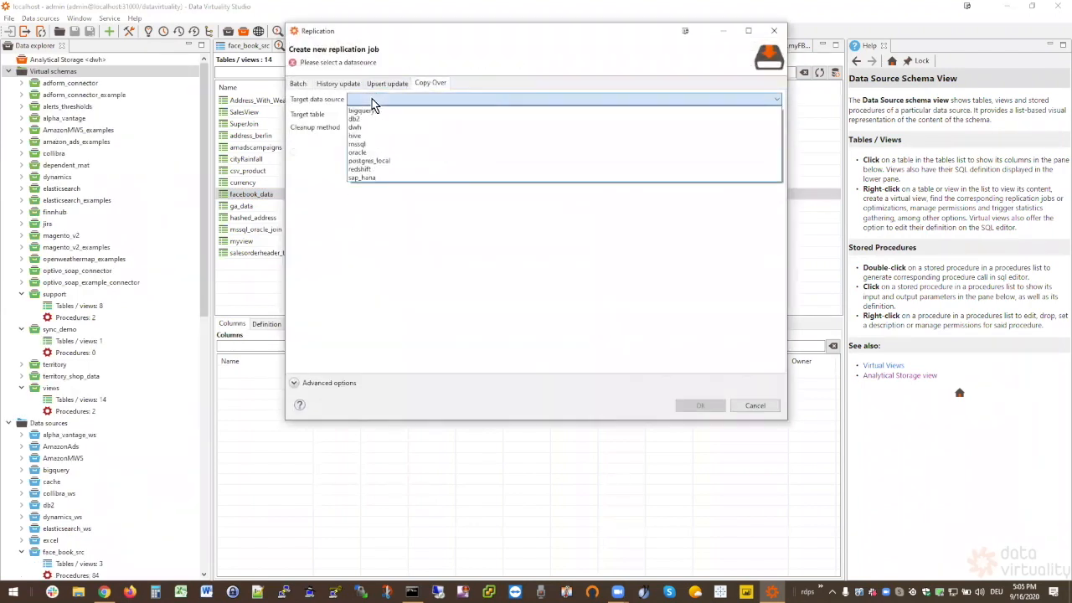
{"action": "left_click", "coordinate": [366, 128]}
{"action": "double_click", "coordinate": [380, 116]}
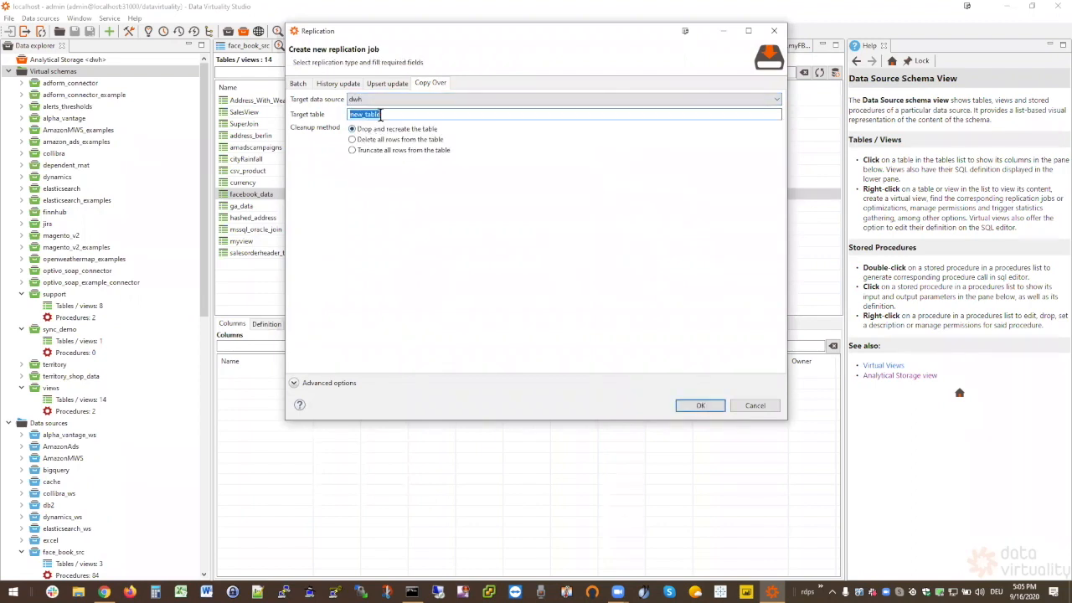
{"action": "type", "text": "facebook_data"}
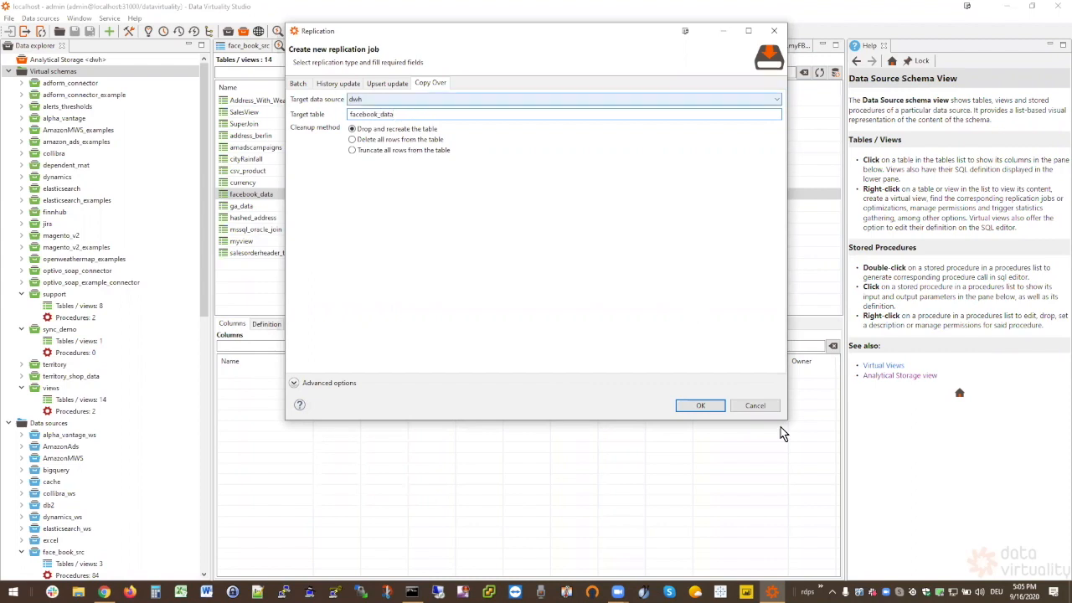
{"action": "left_click", "coordinate": [697, 408]}
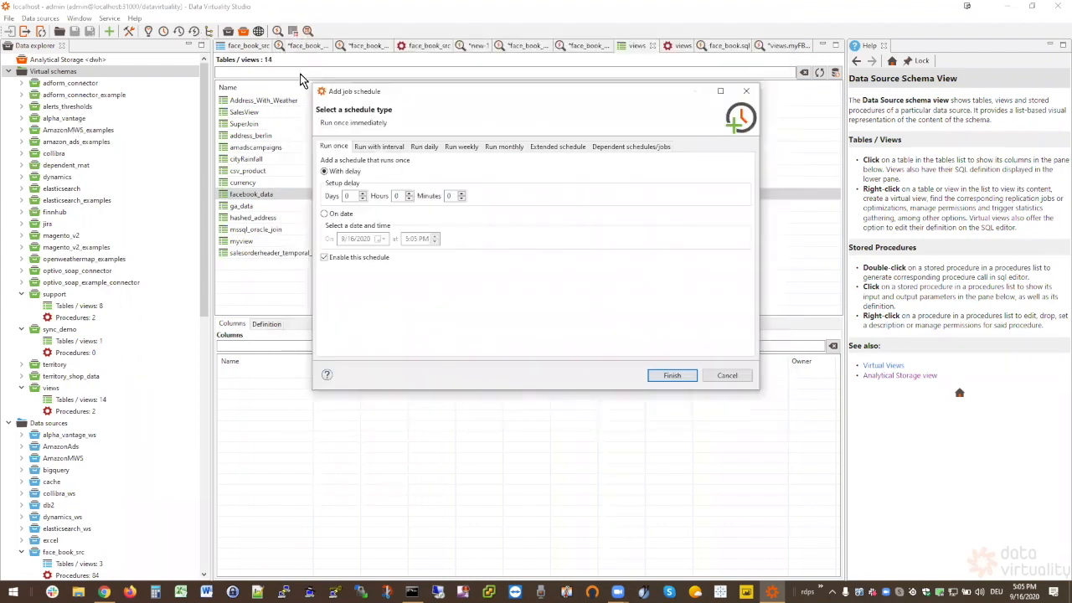
Step: Schedule the replication job to run daily at 5:00 AM and finish the schedule setup
{"action": "left_click", "coordinate": [425, 147]}
{"action": "left_click", "coordinate": [399, 174]}
{"action": "left_click", "coordinate": [428, 177]}
{"action": "left_click", "coordinate": [428, 176]}
{"action": "left_click", "coordinate": [428, 177]}
{"action": "left_click", "coordinate": [428, 177]}
{"action": "left_click", "coordinate": [428, 176]}
{"action": "left_click", "coordinate": [428, 176]}
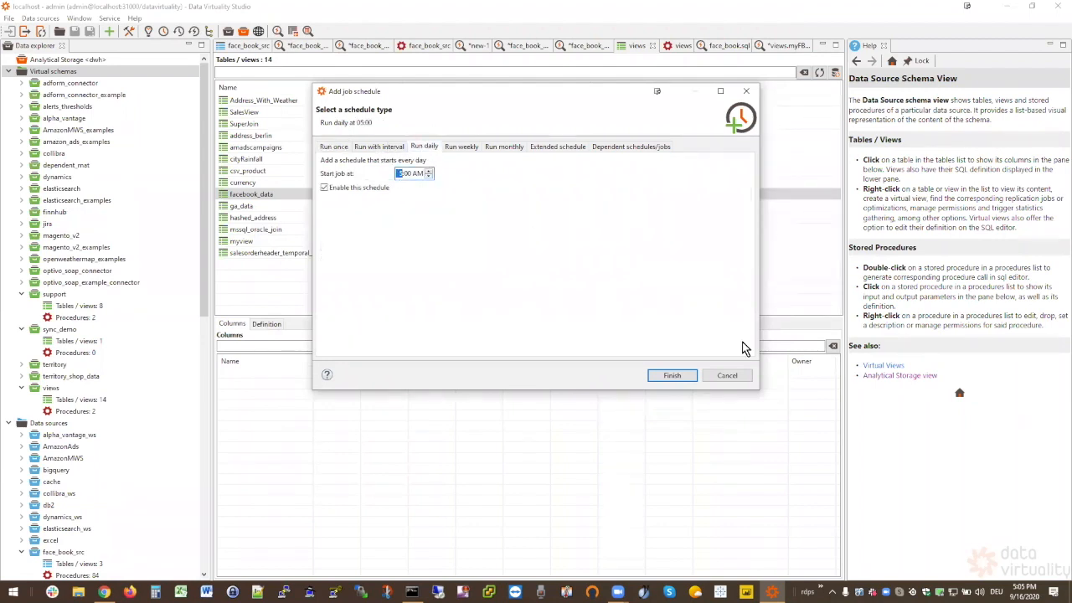
{"action": "left_click", "coordinate": [680, 378]}
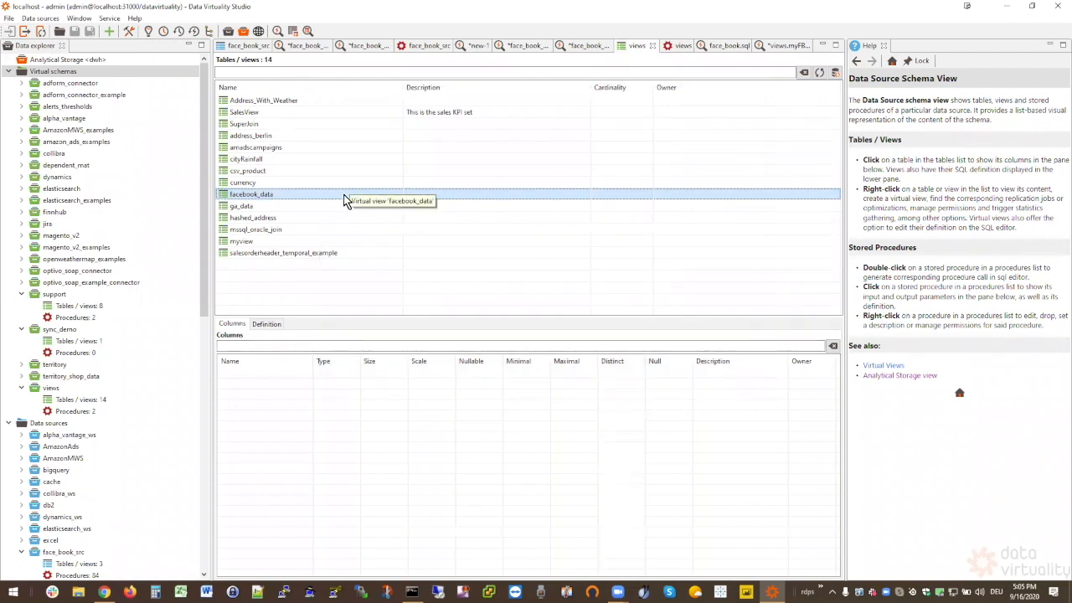
Step: Show the server's job list and run the copy over job from views.facebook_data to dwh.facebook_data immediately
{"action": "left_click", "coordinate": [164, 32]}
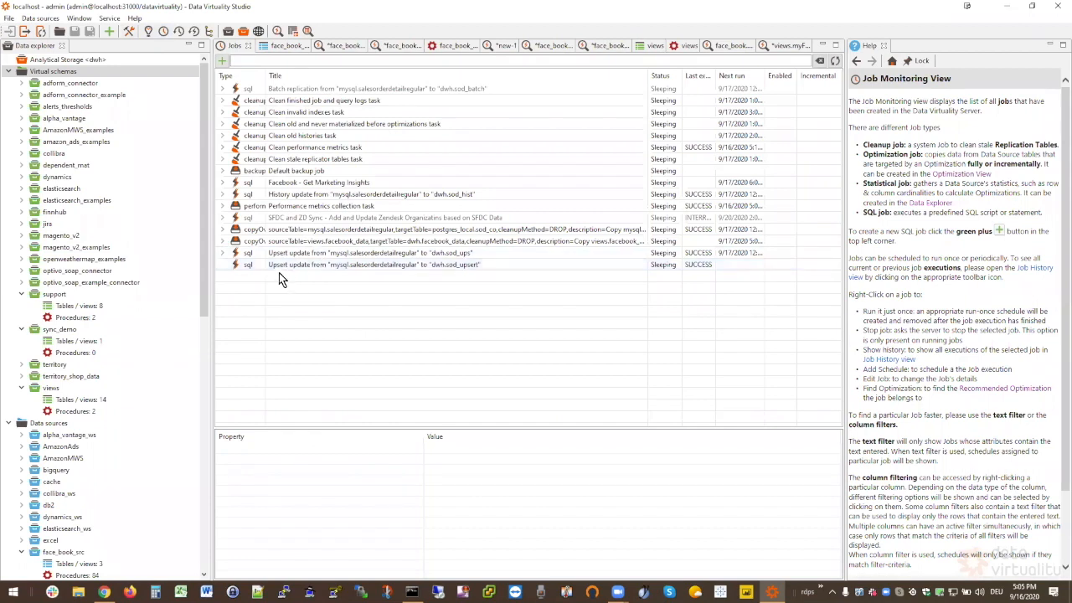
{"action": "left_click", "coordinate": [323, 241]}
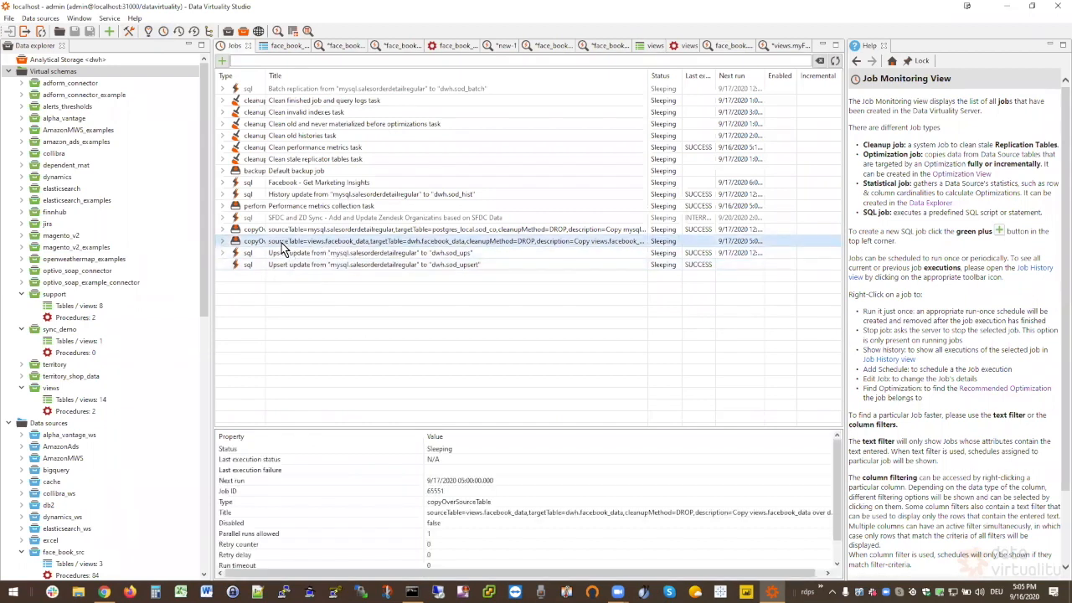
{"action": "right_click", "coordinate": [317, 241]}
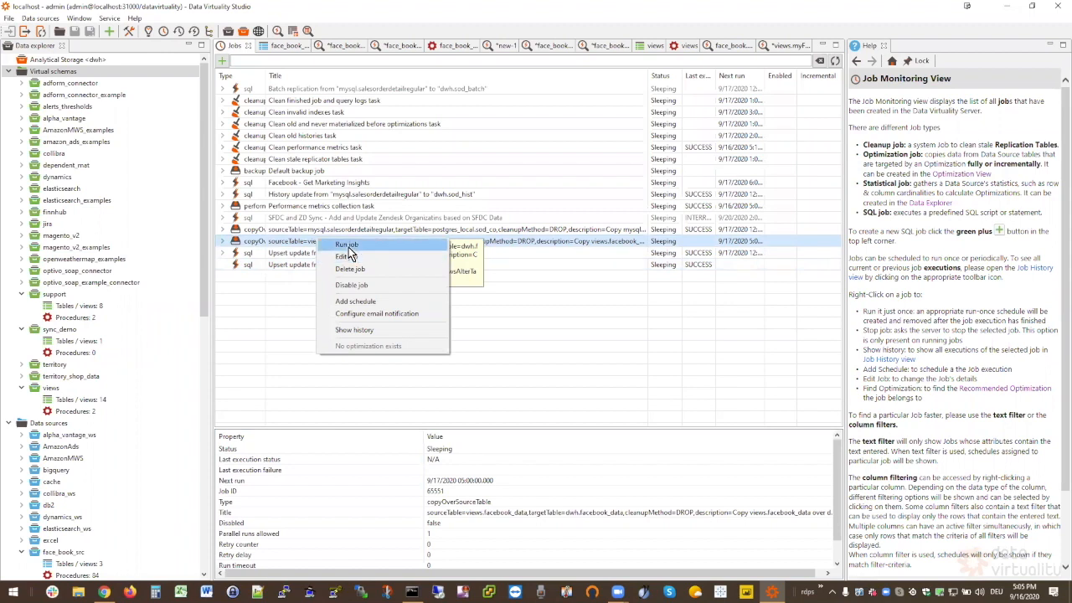
{"action": "left_click", "coordinate": [347, 245]}
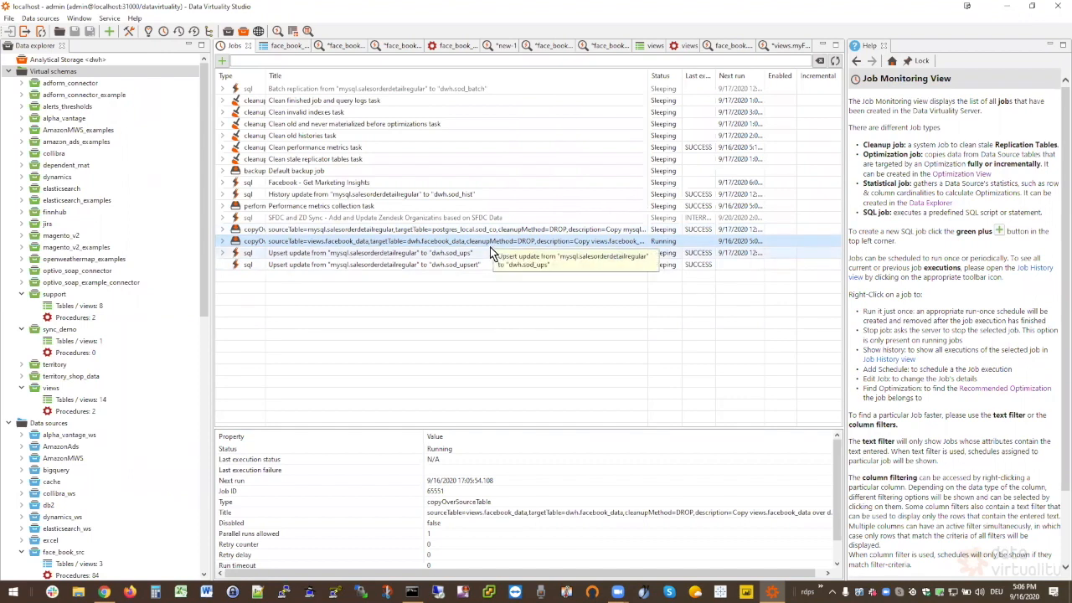
Step: Switch to the Chrome presentation slide "Replicating the results of the custom procedure"
{"action": "left_click", "coordinate": [105, 592]}
{"action": "left_click", "coordinate": [157, 558]}
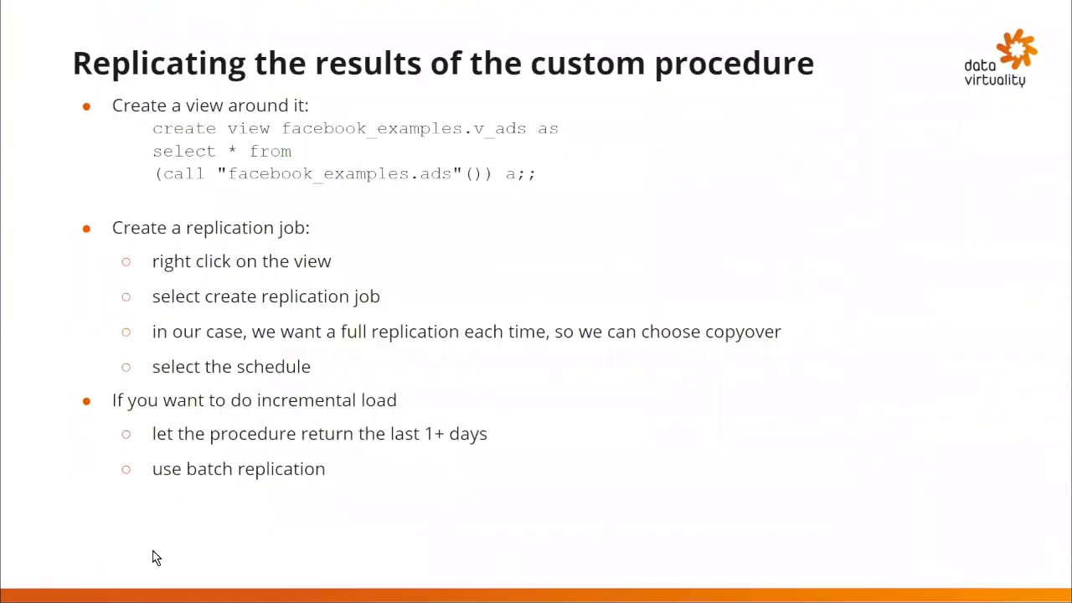